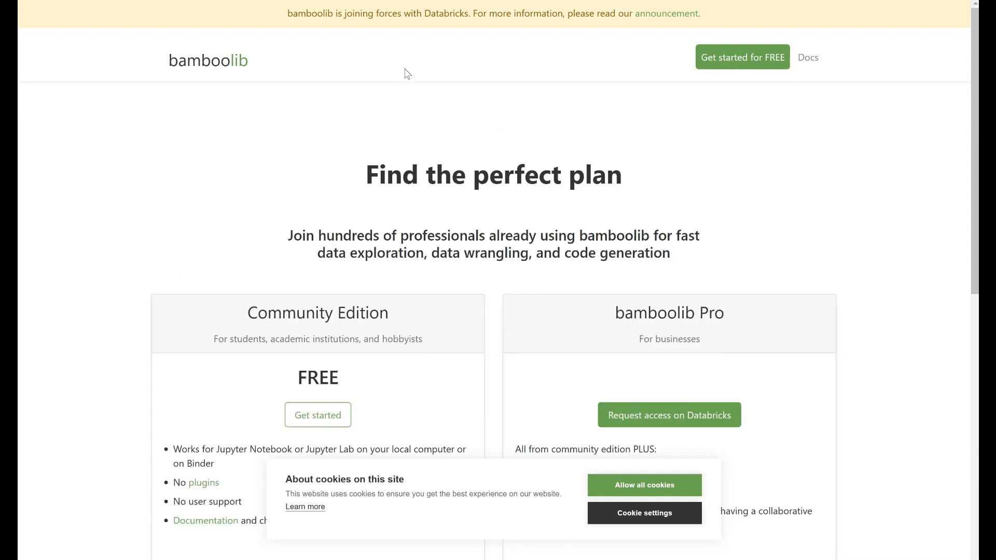
# Compare the free Community Edition with bamboolib Pro on the pricing page, covering intended users, Jupyter compatibility, plugins and user support
pyautogui.scroll(-2, 490, 159)
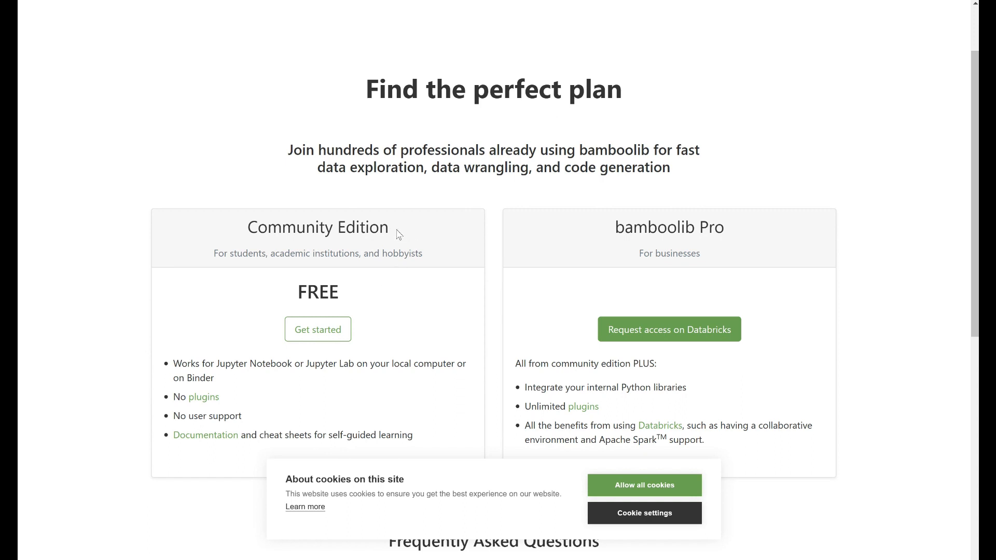
pyautogui.moveTo(398, 233); pyautogui.dragTo(279, 256)
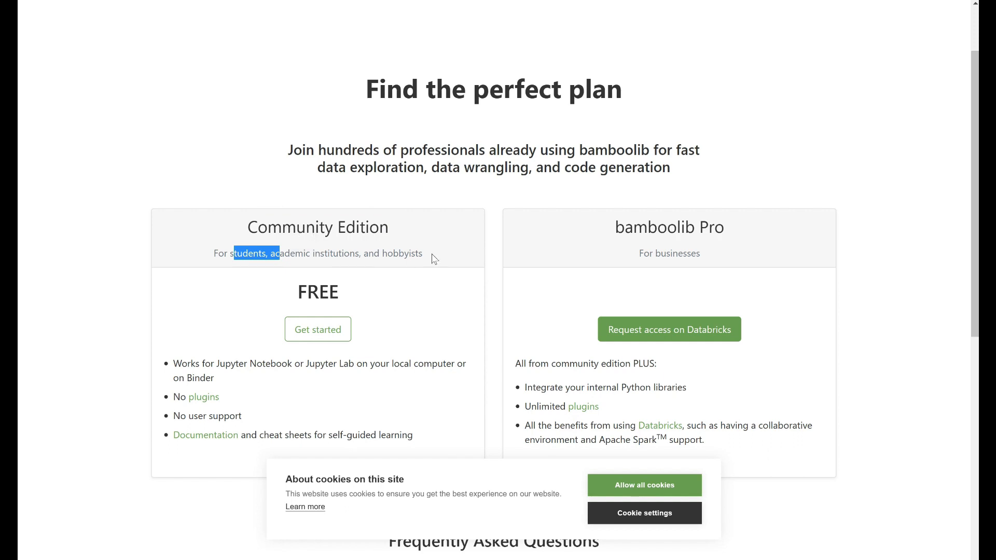
pyautogui.scroll(-2, 428, 258)
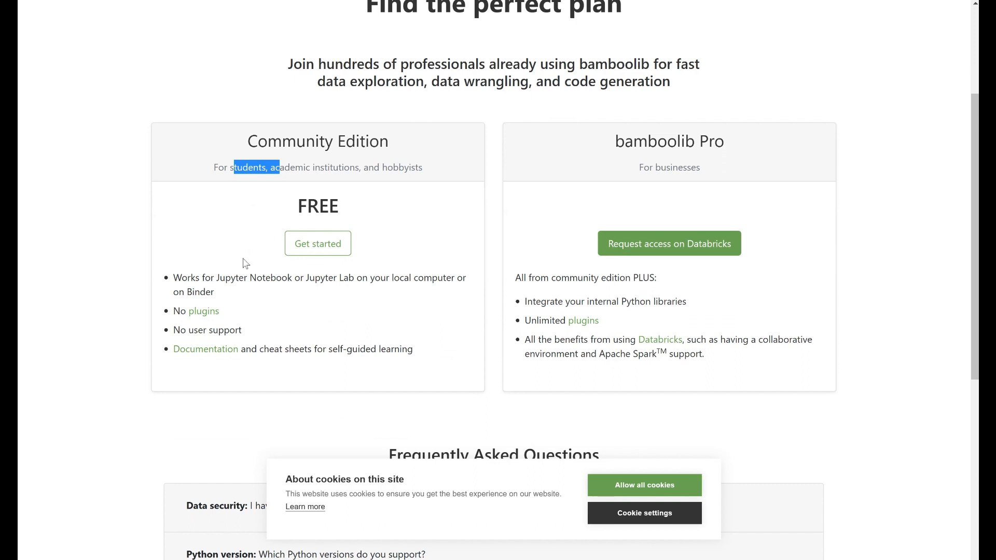
pyautogui.moveTo(219, 311); pyautogui.dragTo(202, 313)
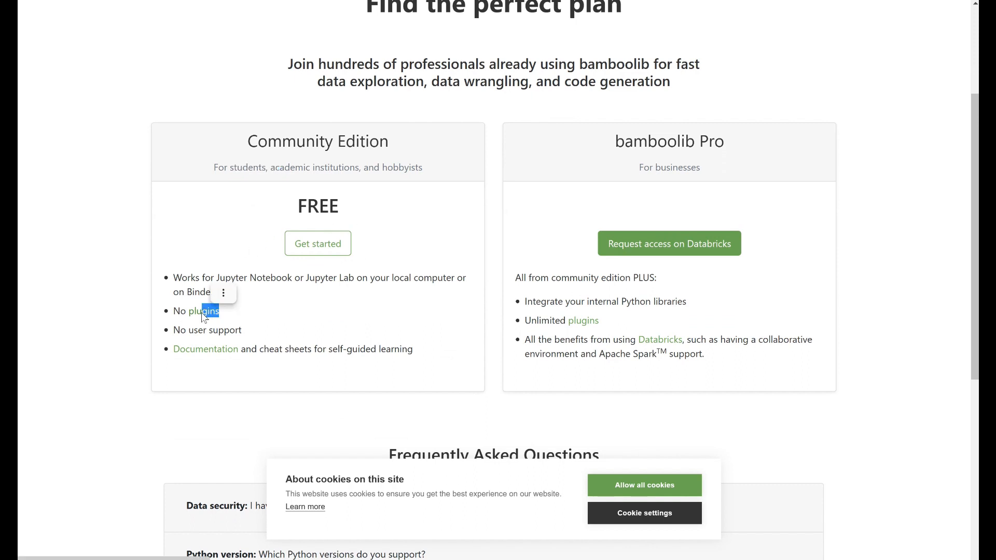
pyautogui.click(97, 315)
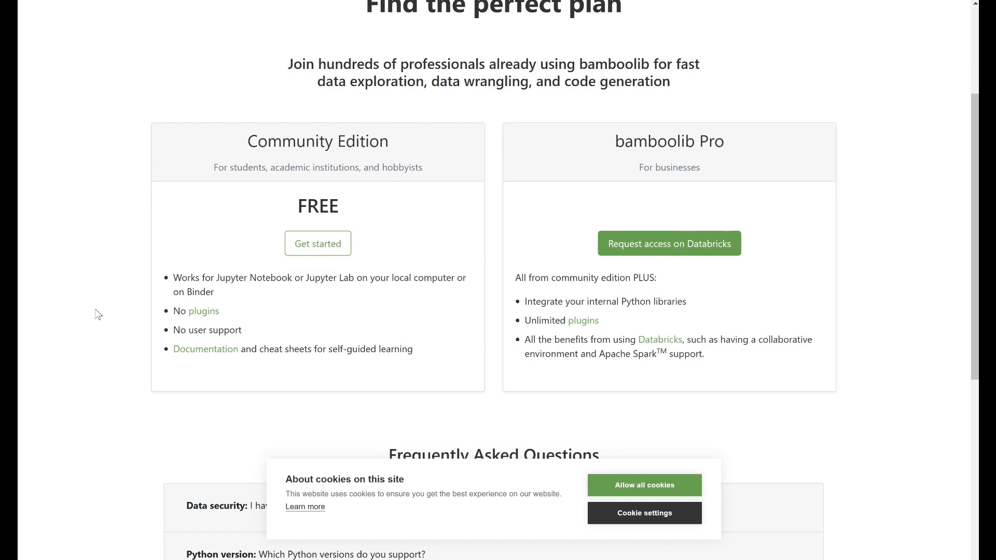
pyautogui.moveTo(226, 314); pyautogui.dragTo(180, 314)
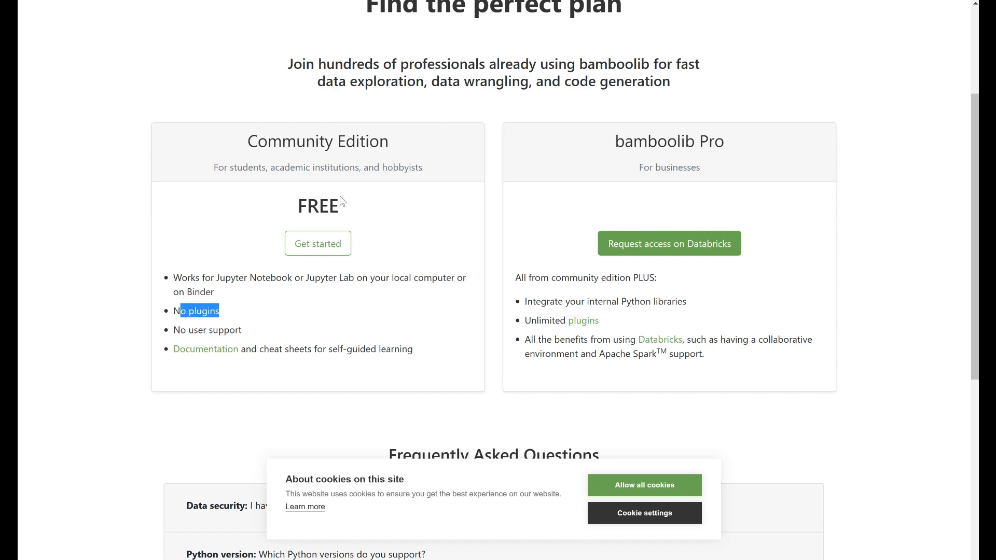
pyautogui.moveTo(243, 331); pyautogui.dragTo(215, 328)
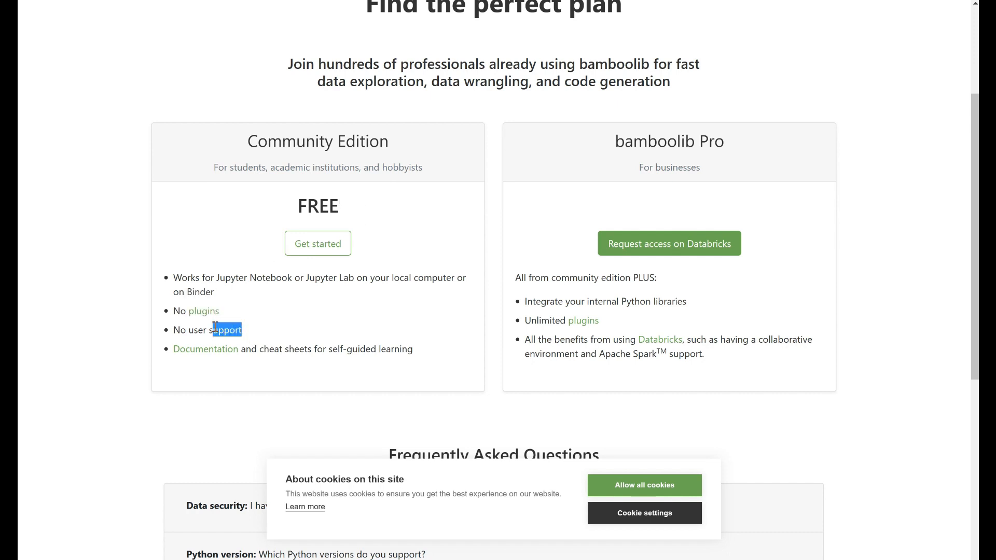
pyautogui.click(236, 306)
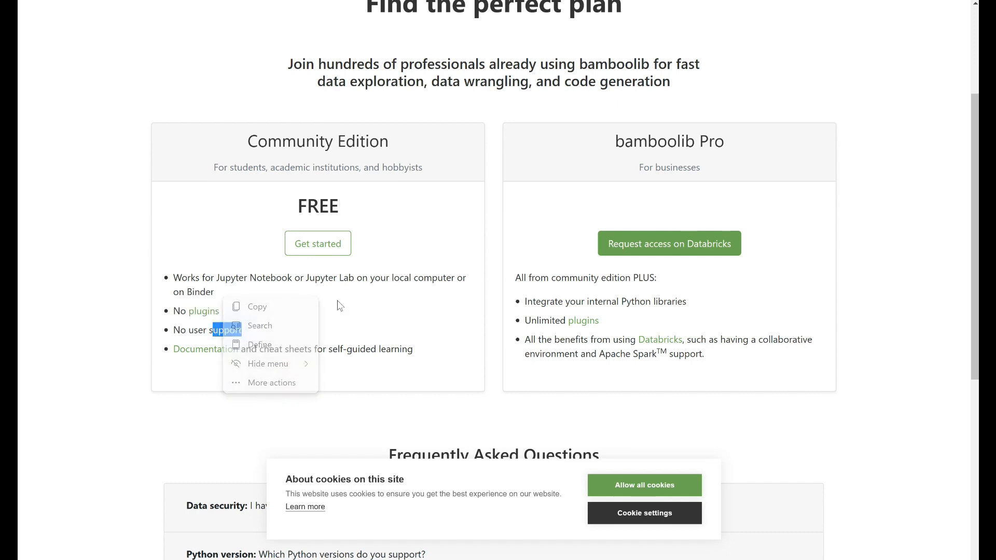
pyautogui.moveTo(179, 280); pyautogui.dragTo(258, 290)
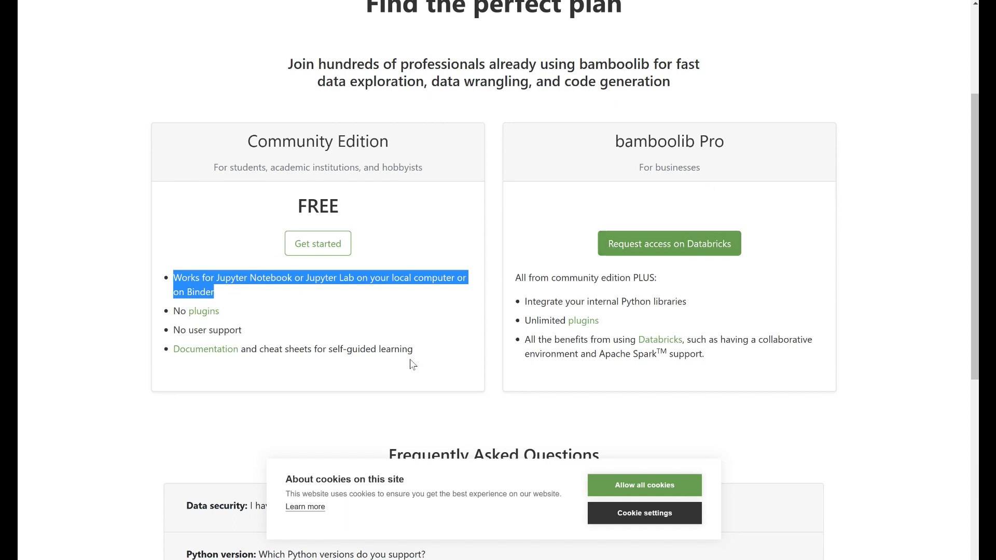
pyautogui.moveTo(636, 326); pyautogui.dragTo(565, 321)
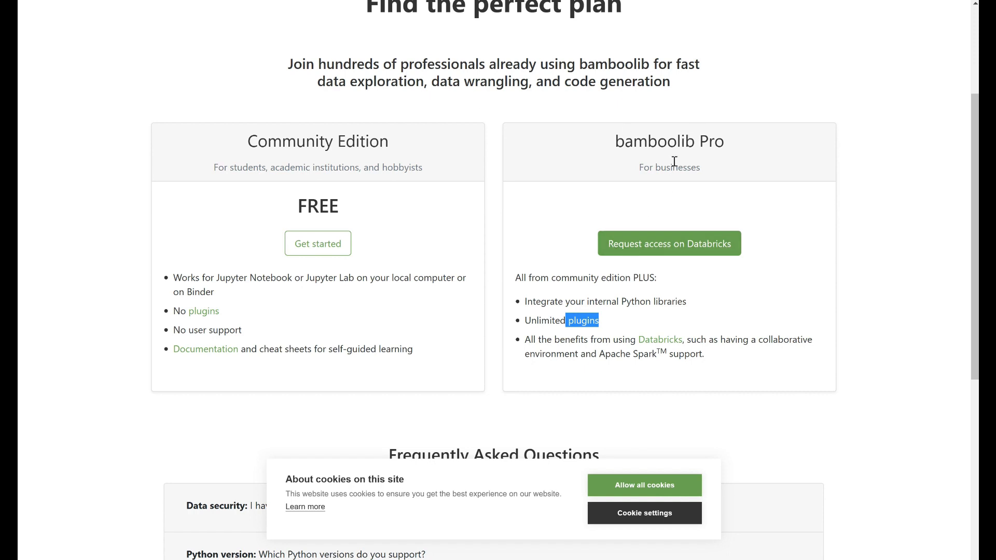
pyautogui.moveTo(615, 141); pyautogui.dragTo(695, 143)
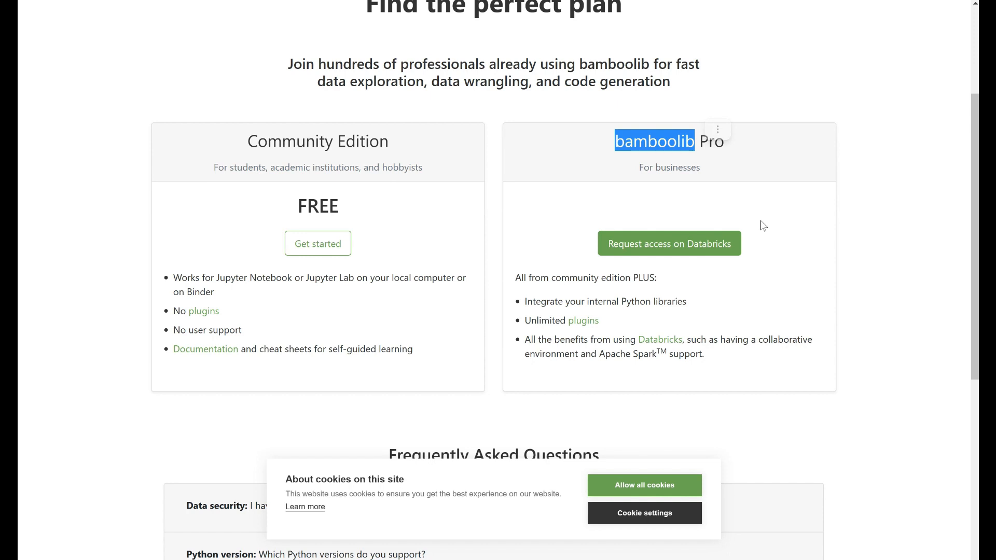
pyautogui.scroll(-2, 729, 246)
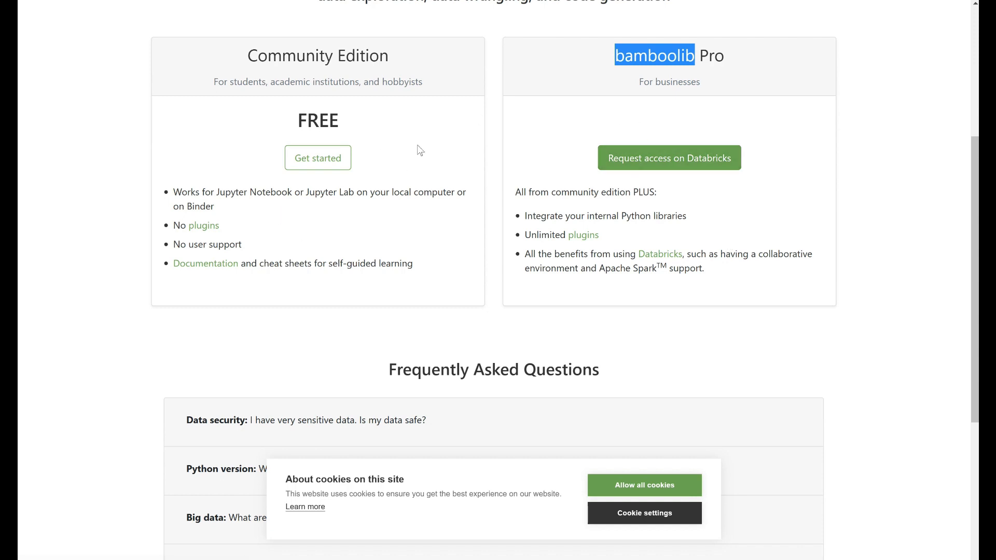
pyautogui.moveTo(371, 124); pyautogui.dragTo(328, 102)
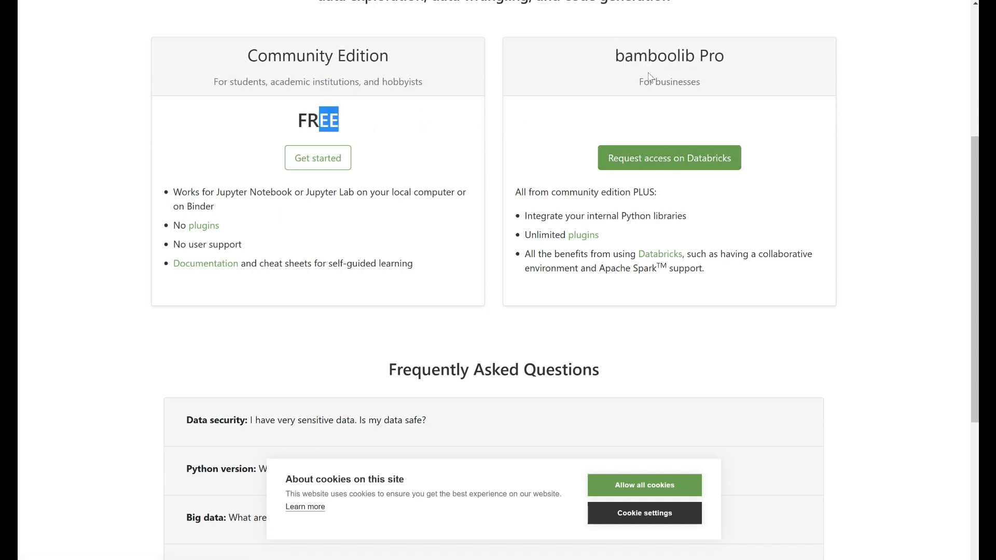
pyautogui.moveTo(745, 57); pyautogui.dragTo(667, 56)
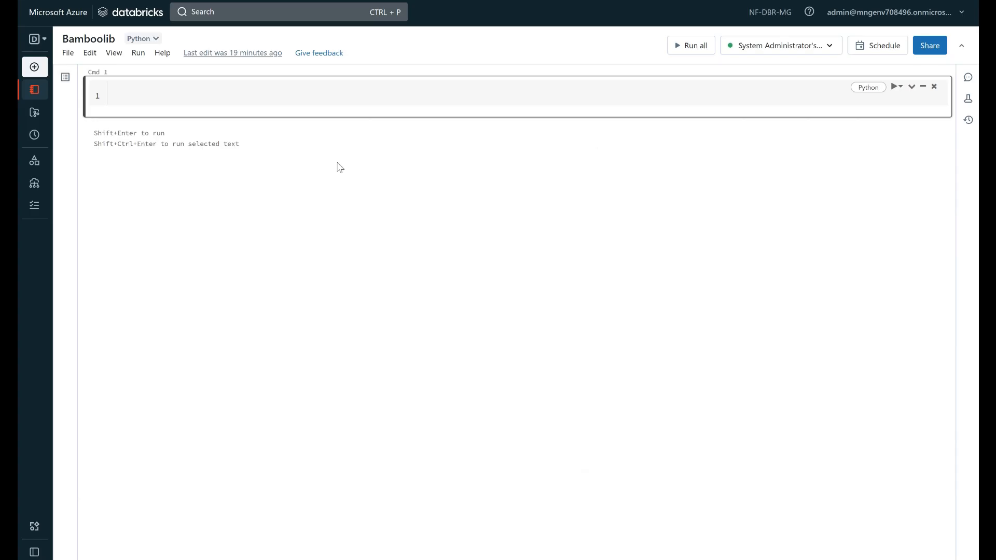
# Switch to Azure Databricks and check the runtime version of the System Administrator's Cluster in the compute list
pyautogui.moveTo(41, 185)
pyautogui.click(40, 187)
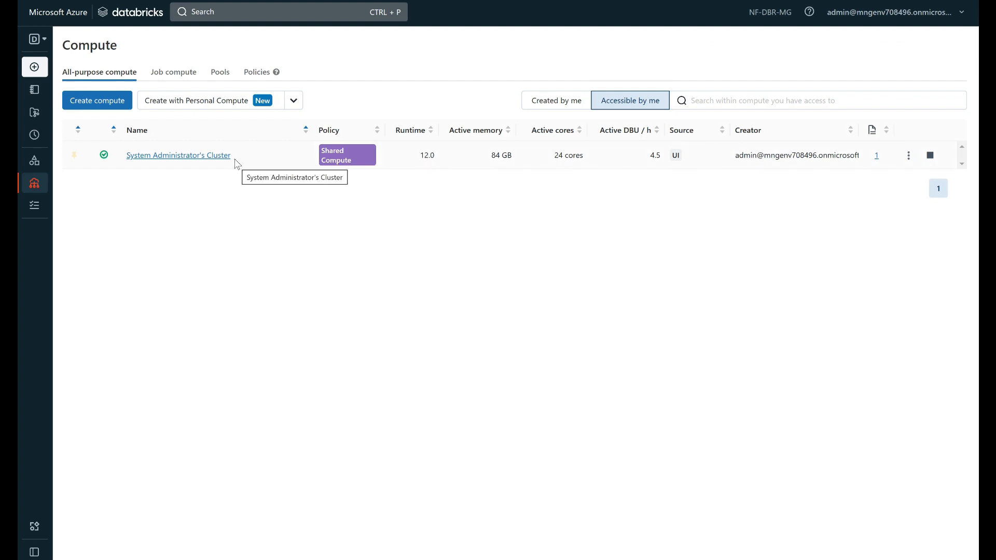
pyautogui.moveTo(438, 157); pyautogui.dragTo(421, 156)
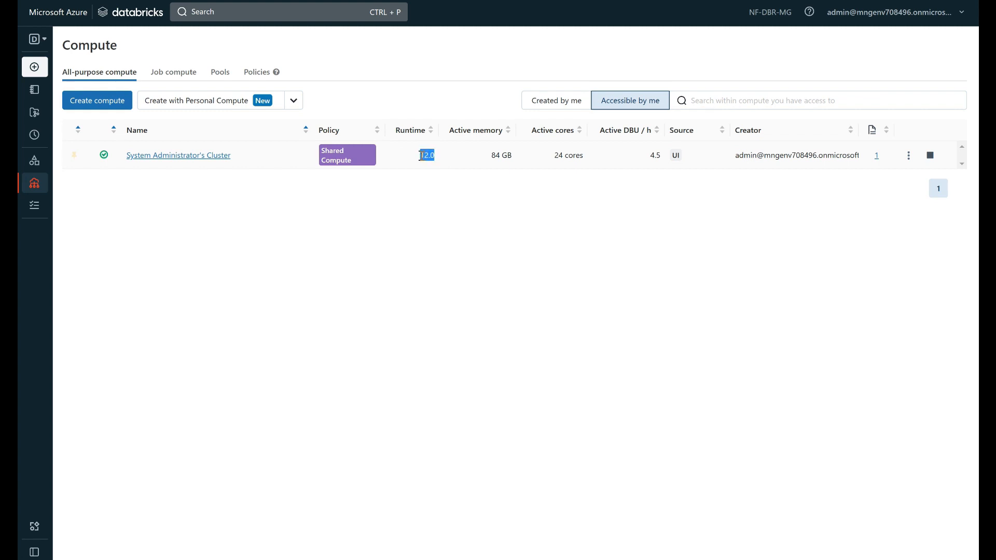
# Reopen the Bamboolib notebook from the workspace and run %pip install bamboolib in its first cell
pyautogui.click(32, 93)
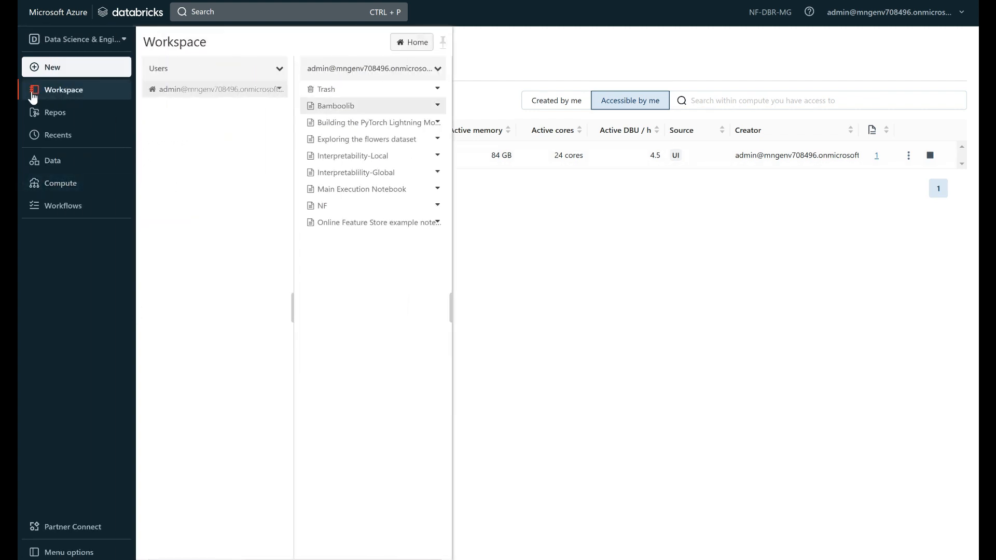
pyautogui.click(352, 106)
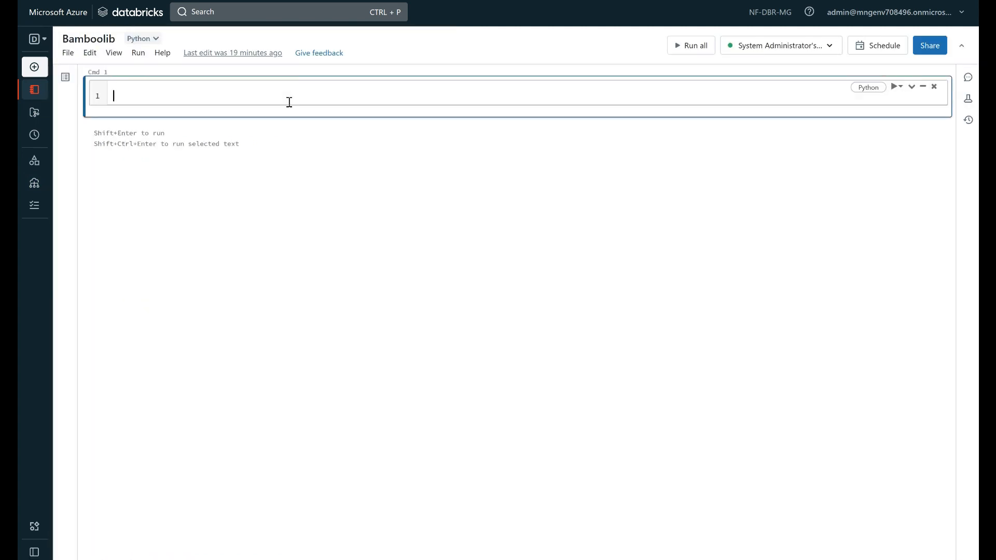
pyautogui.write('%pip in')
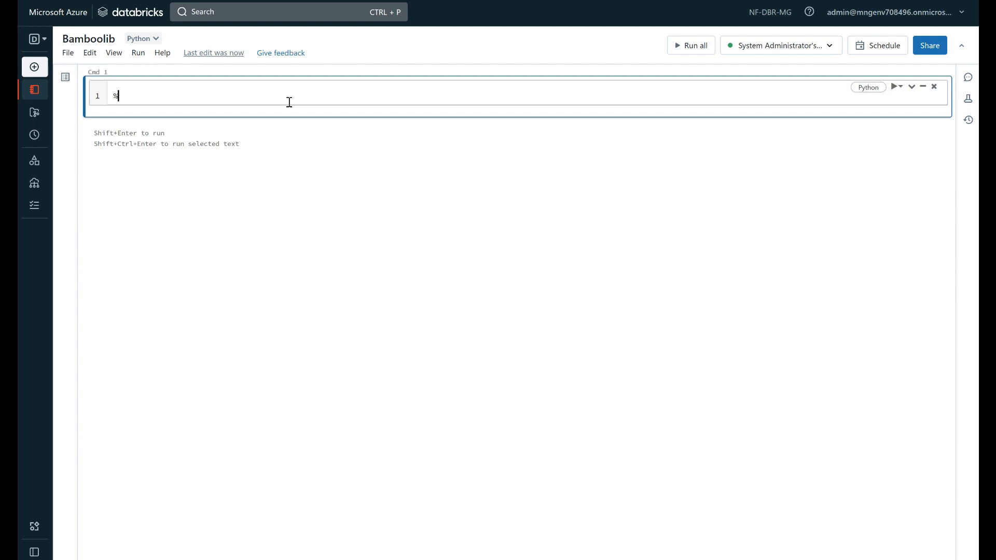
pyautogui.write('stall bamboolib')
pyautogui.hotkey('shift', 'Return')
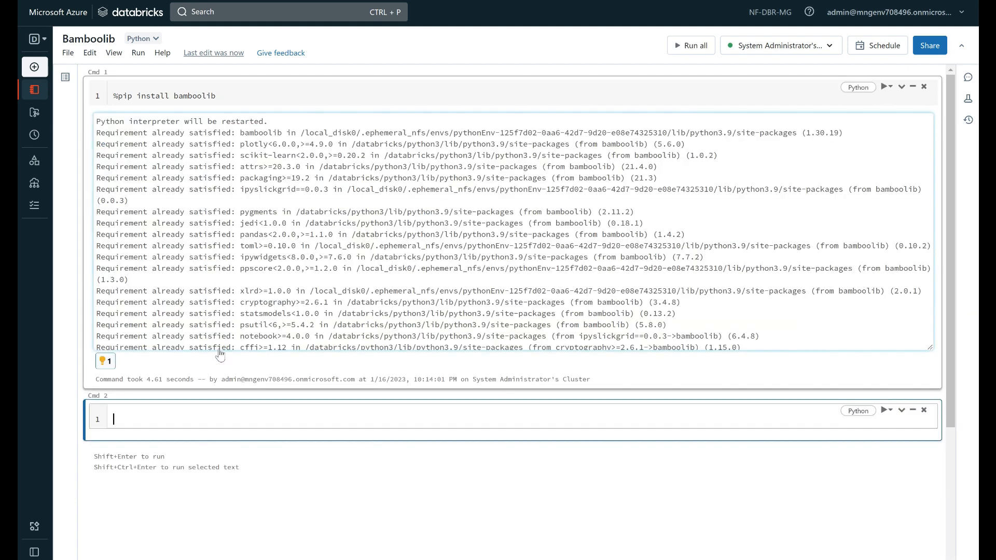
pyautogui.moveTo(231, 101); pyautogui.dragTo(111, 95)
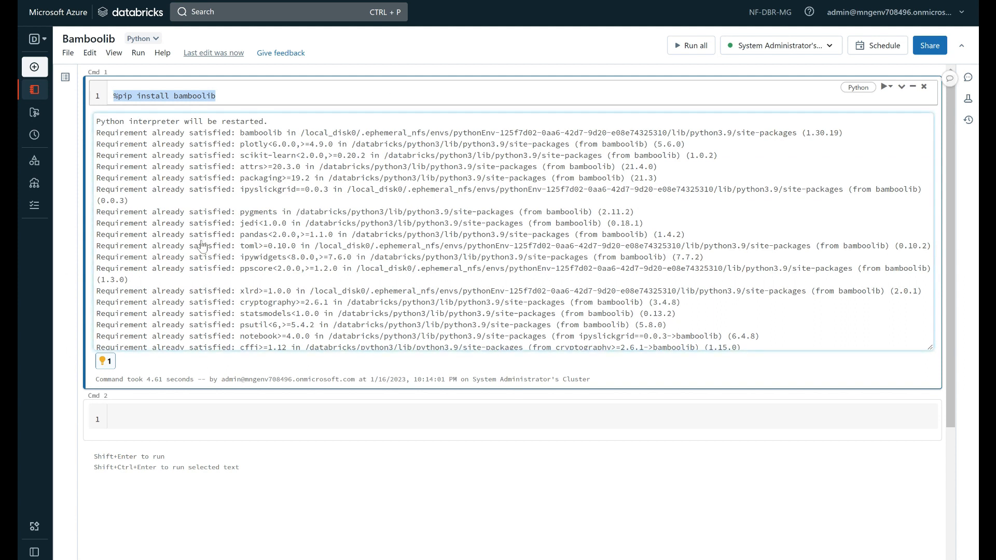
# Run import bamboolib as bam in the notebook's second cell
pyautogui.click(198, 415)
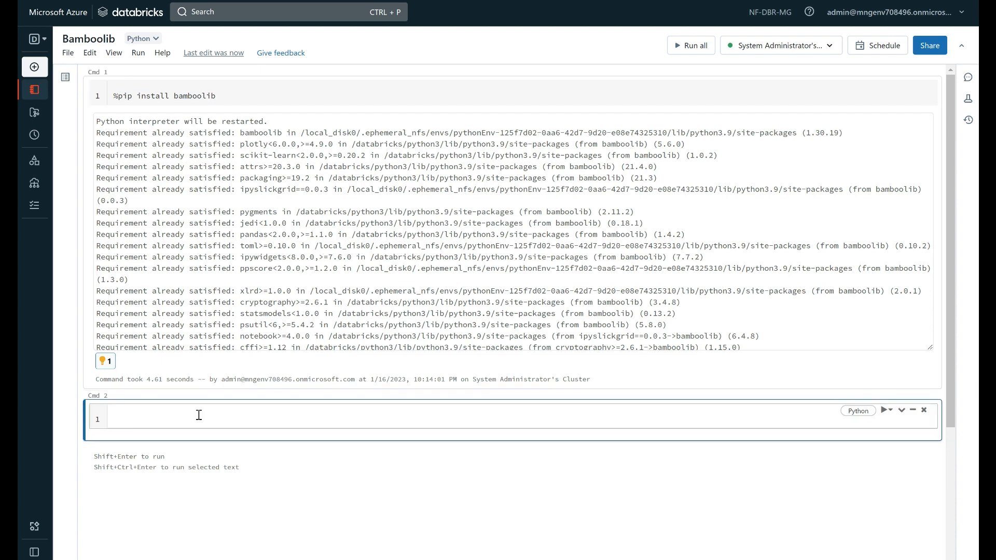
pyautogui.write('impo')
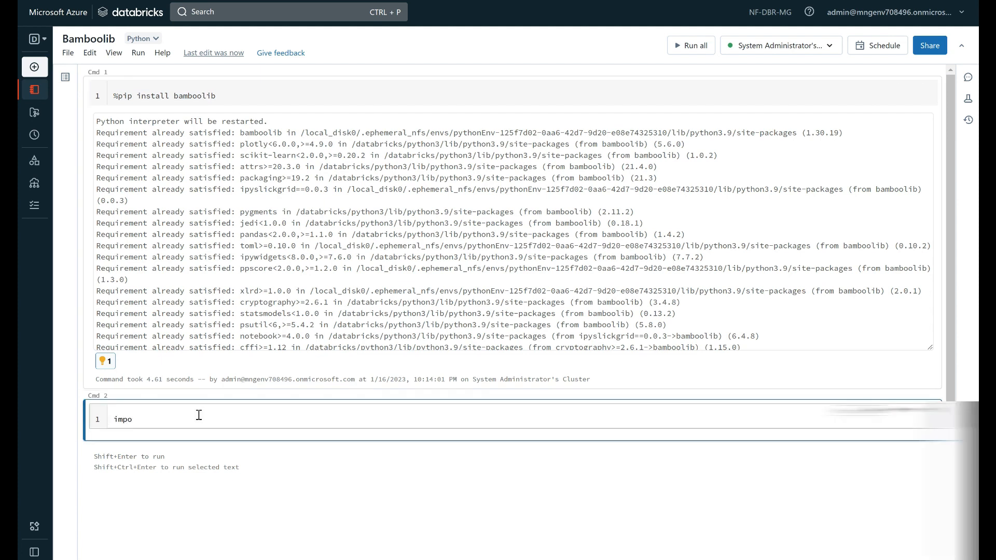
pyautogui.write('rt bamboolib as bam')
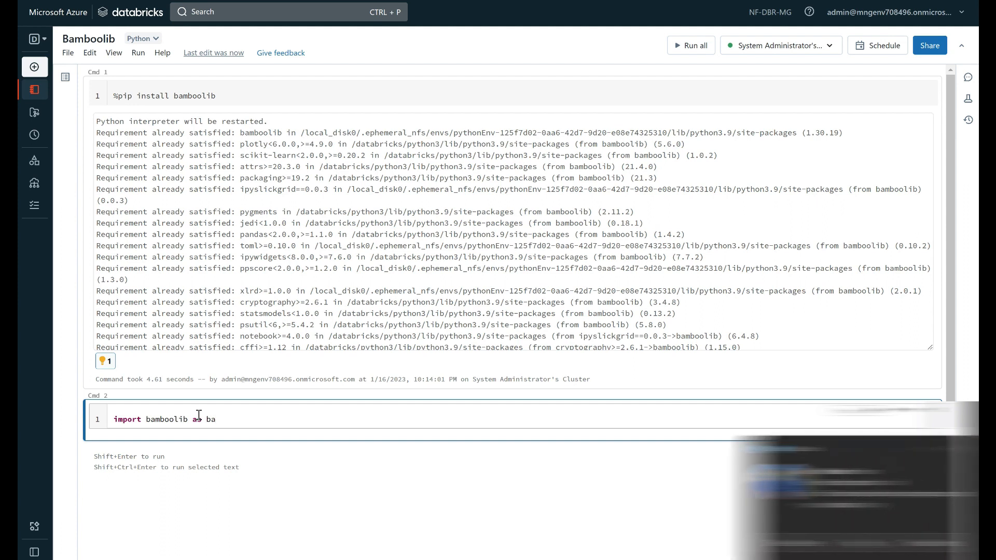
pyautogui.hotkey('shift', 'Return')
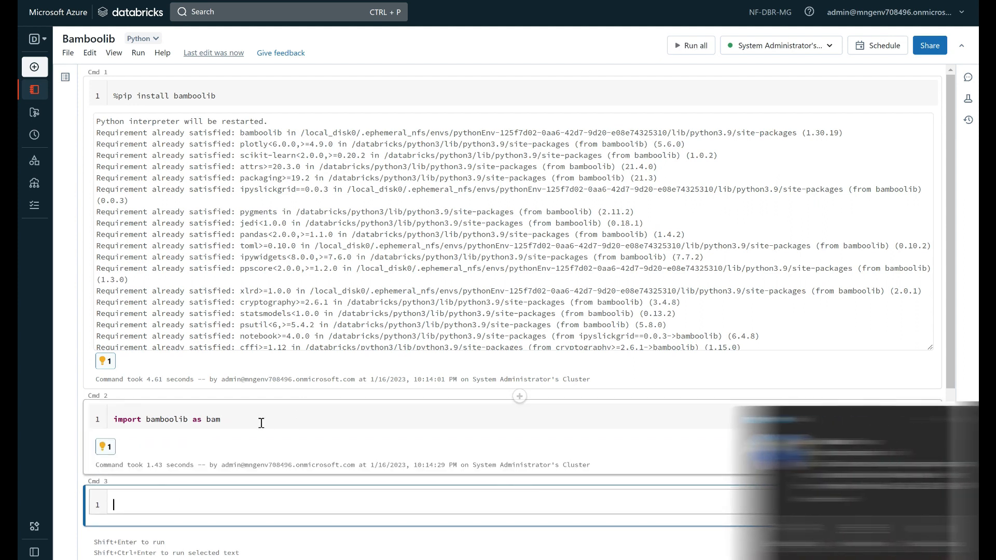
pyautogui.moveTo(224, 419); pyautogui.dragTo(202, 419)
# Run bam in the third cell to launch the bamboolib data-loading interface
pyautogui.click(119, 505)
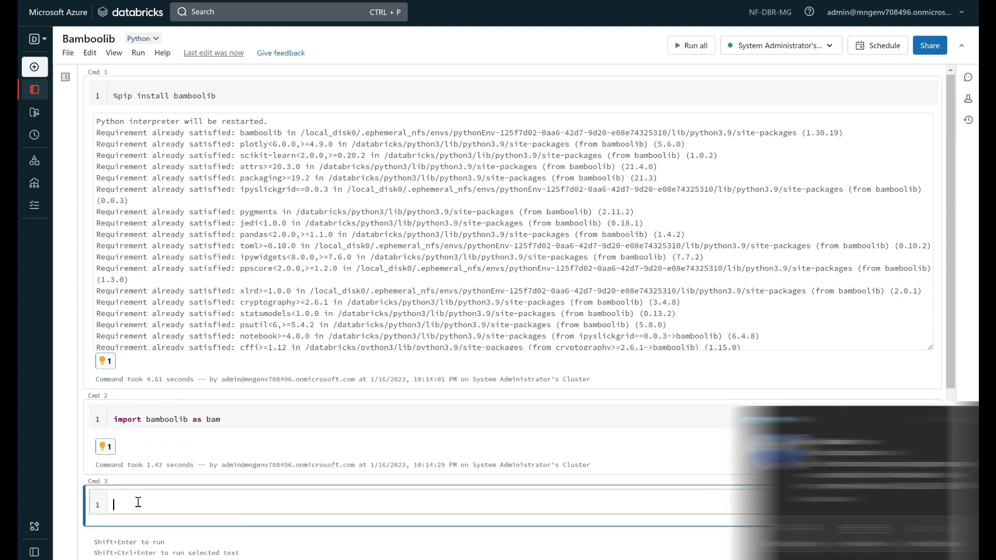
pyautogui.write('bam')
pyautogui.hotkey('shift', 'Return')
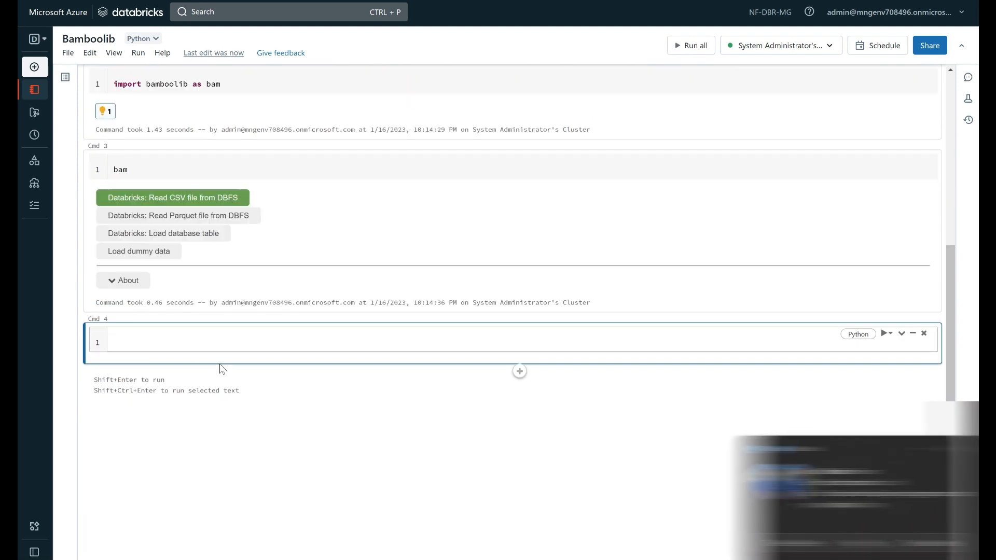
# Open the Read CSV from DBFS loader, and rerun the bam cell to return to the data-loading options
pyautogui.scroll(2, 179, 290)
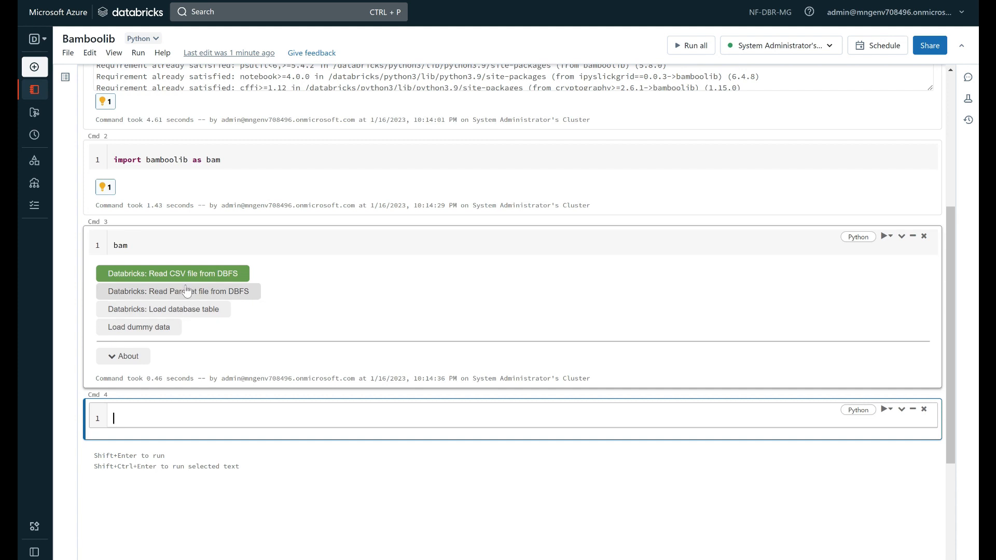
pyautogui.click(161, 275)
pyautogui.scroll(3, 165, 274)
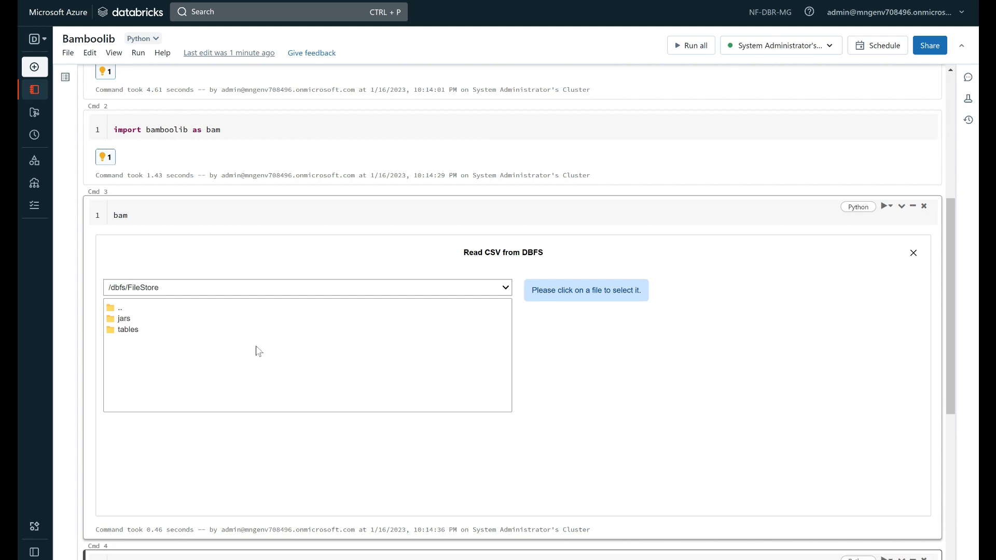
pyautogui.click(187, 215)
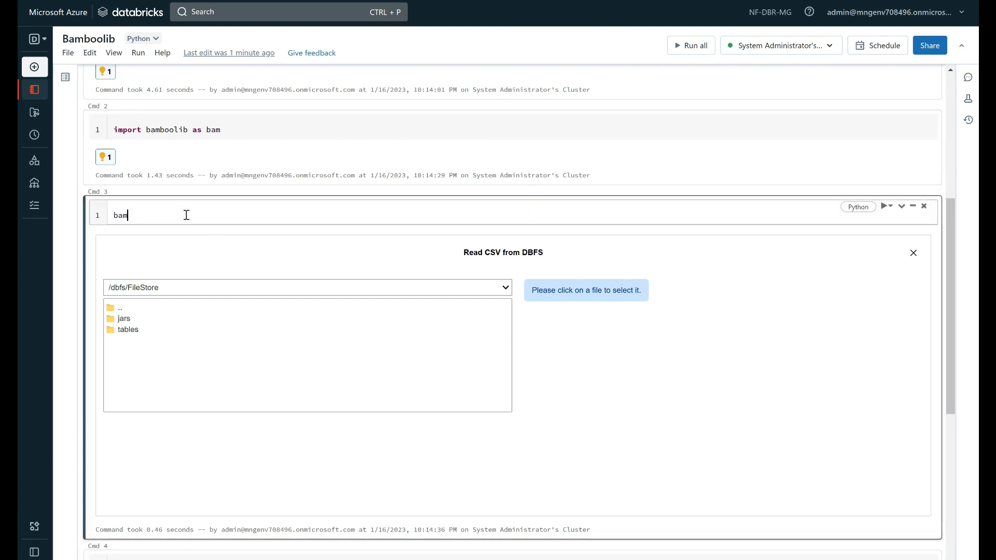
pyautogui.hotkey('shift', 'Return')
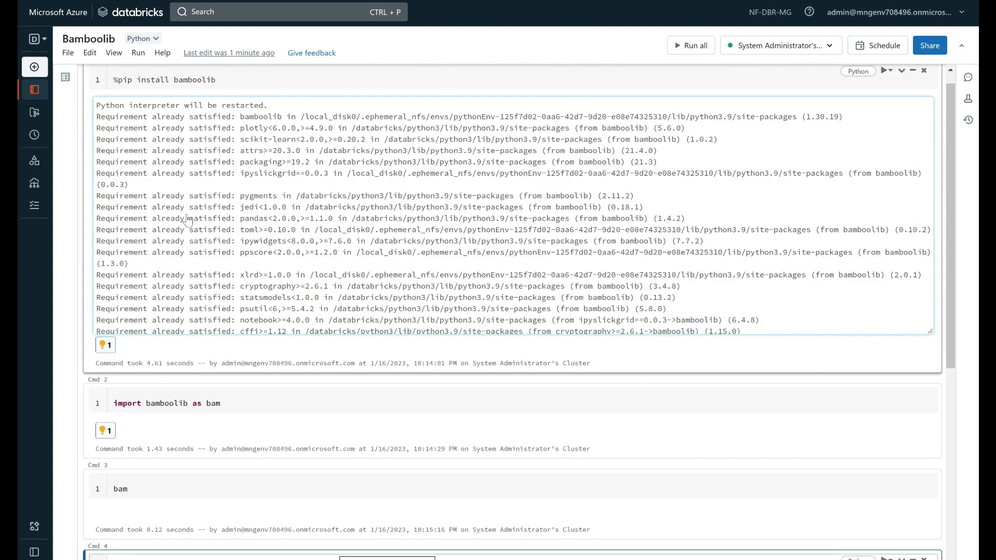
# Open bamboolib's dummy data loader and choose the Sales dataset
pyautogui.scroll(-1, 166, 414)
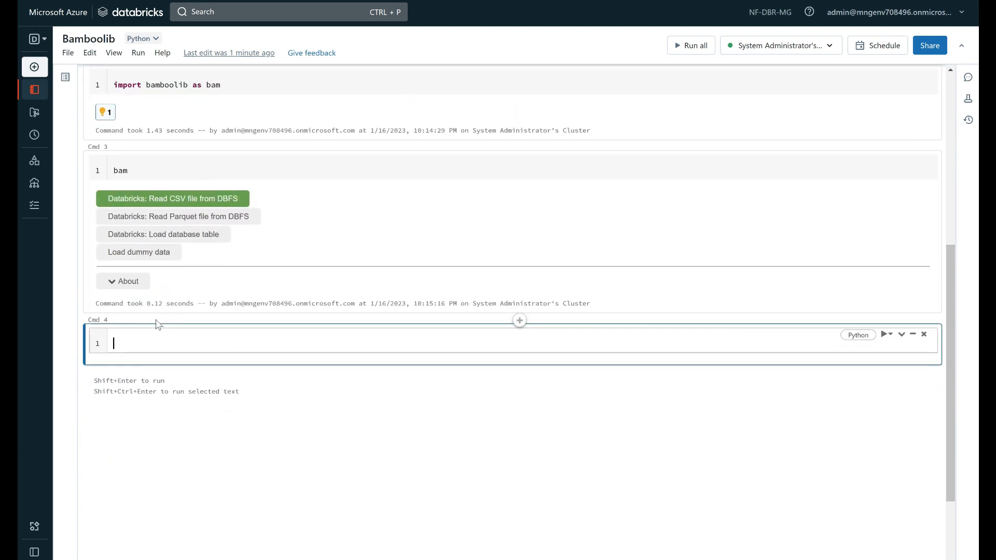
pyautogui.click(140, 253)
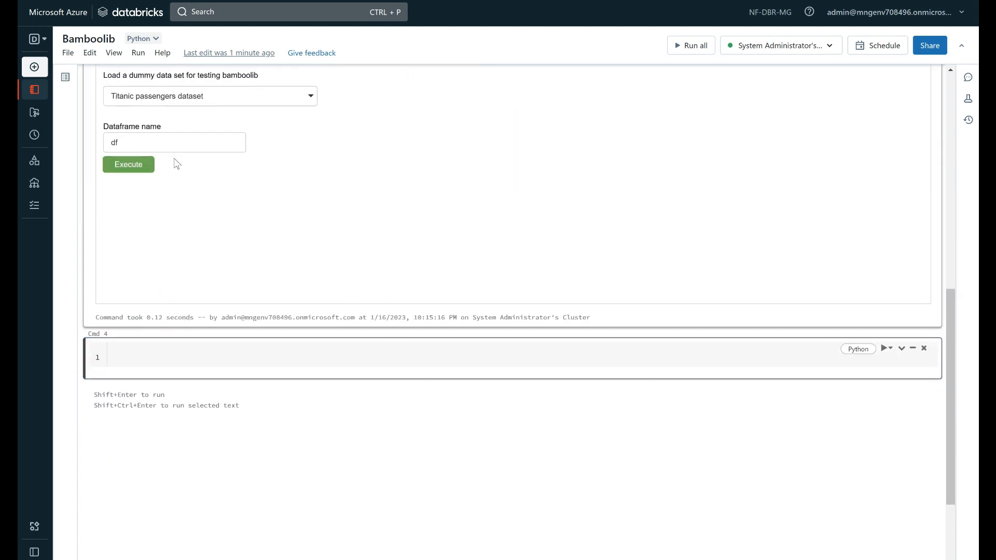
pyautogui.scroll(1, 255, 156)
pyautogui.click(255, 155)
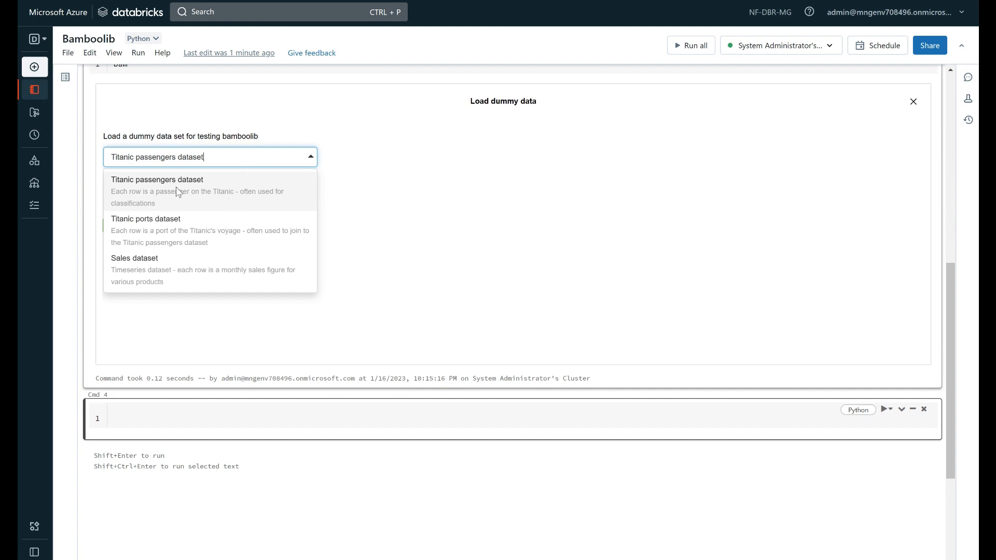
pyautogui.click(134, 270)
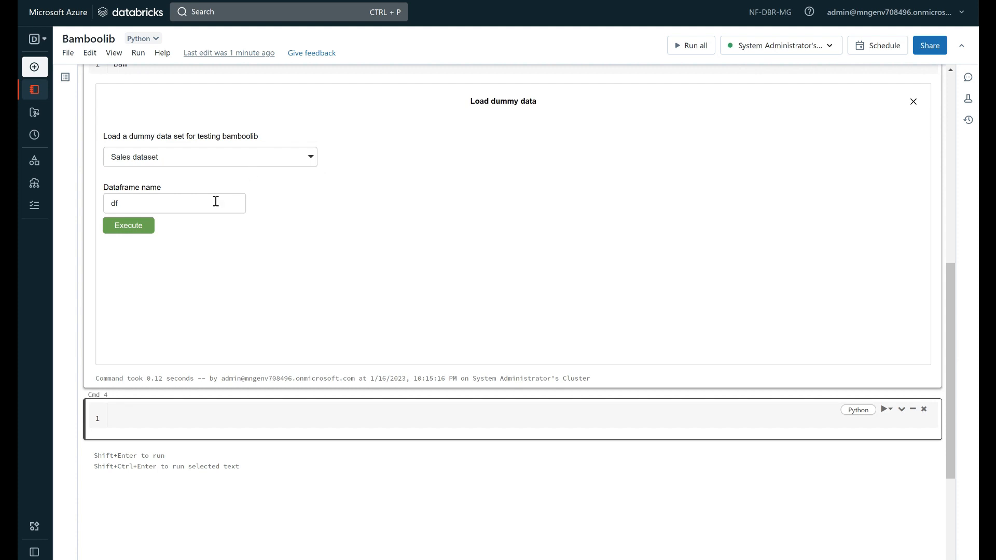
# Load bamboolib's dummy Sales dataset into a dataframe named df
pyautogui.click(231, 161)
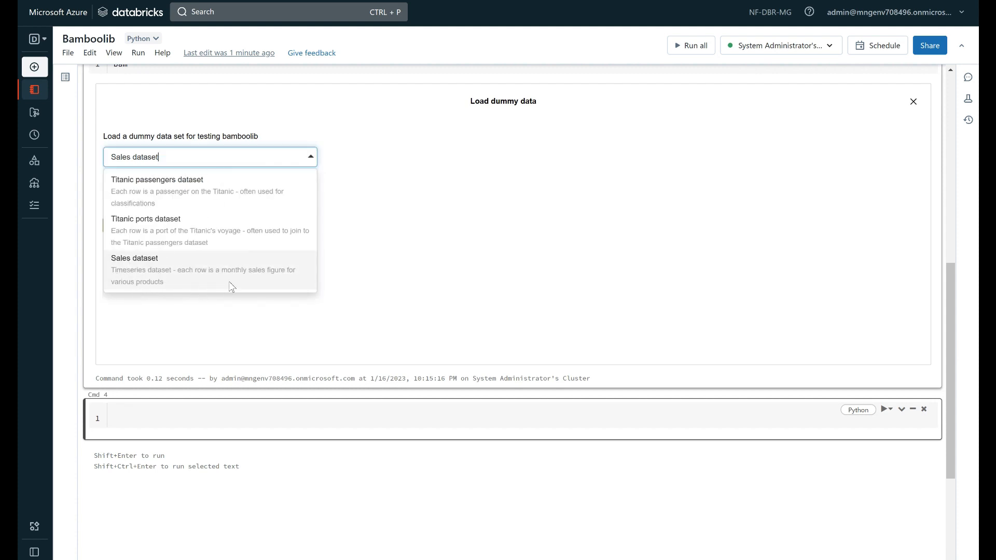
pyautogui.click(162, 284)
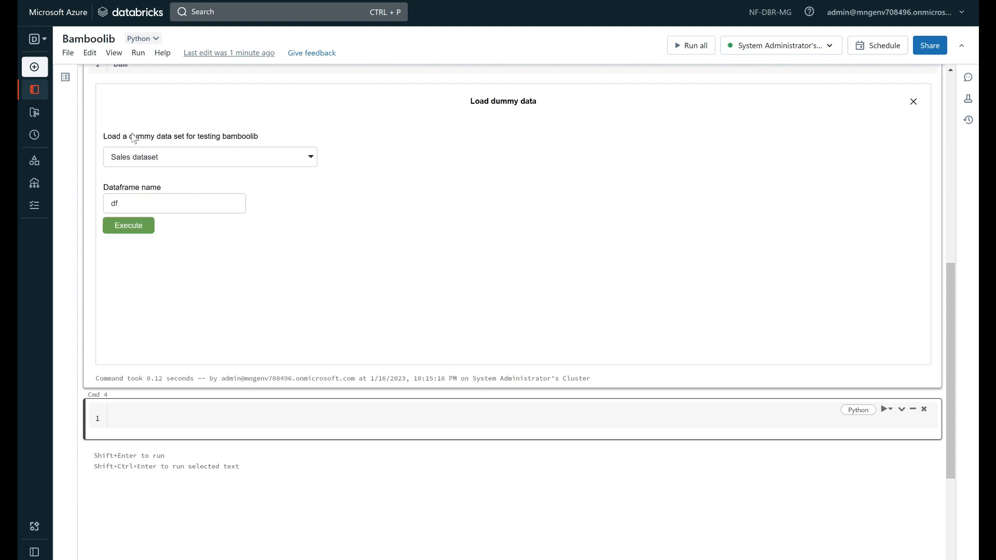
pyautogui.click(168, 203)
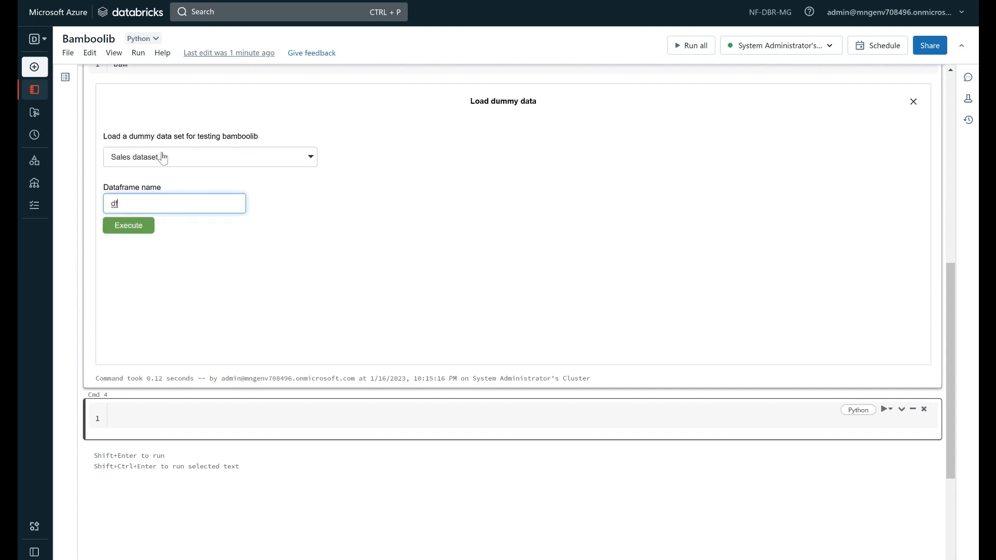
pyautogui.doubleClick(113, 203)
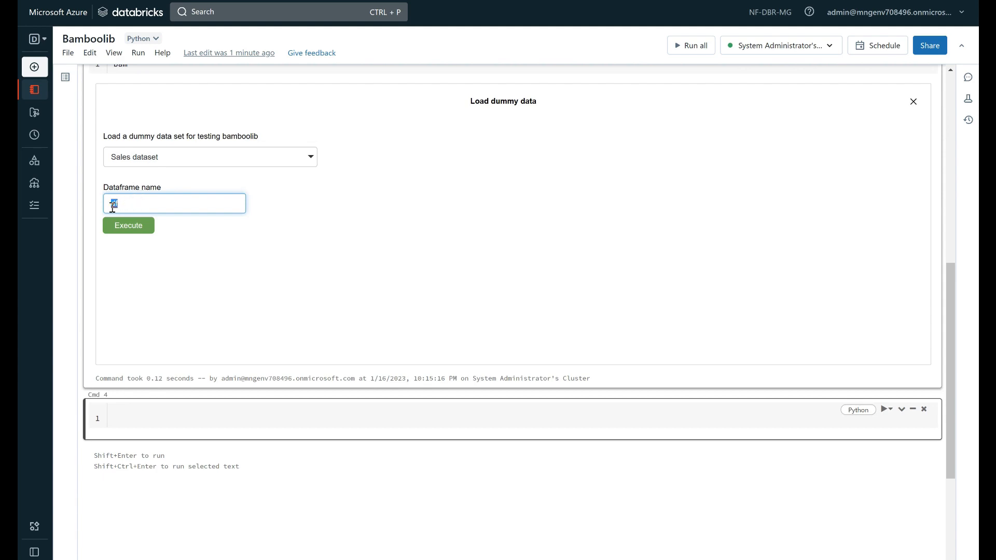
pyautogui.click(128, 226)
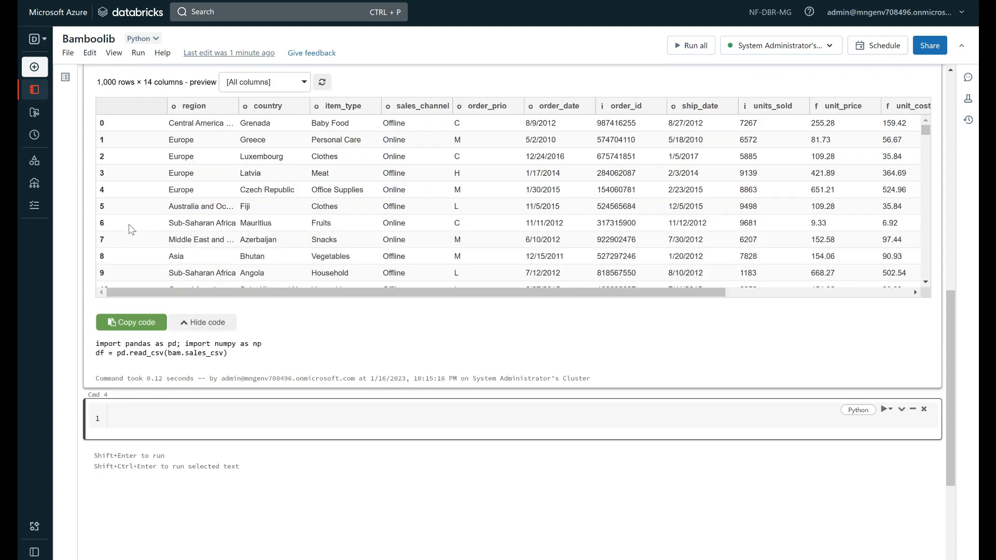
# Examine the loaded sales data preview and the pandas code generated for reading the dataset
pyautogui.scroll(3, 279, 246)
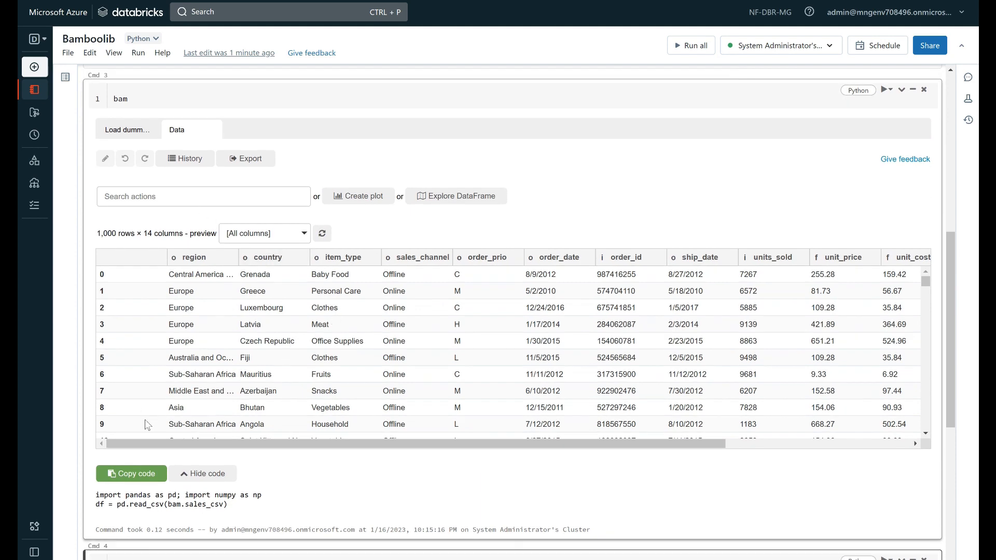
pyautogui.scroll(-2, 232, 510)
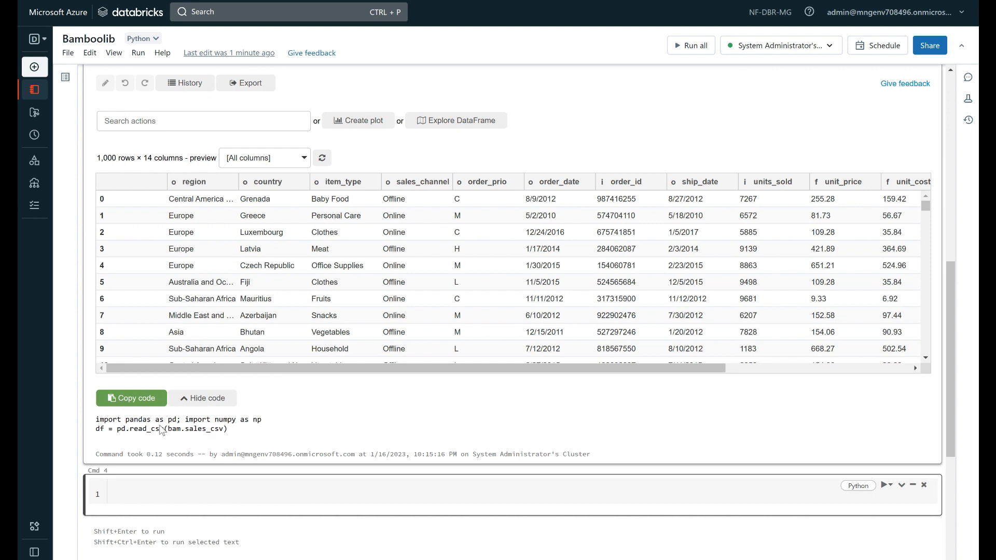
pyautogui.moveTo(96, 420); pyautogui.dragTo(126, 428)
pyautogui.moveTo(229, 431); pyautogui.dragTo(172, 432)
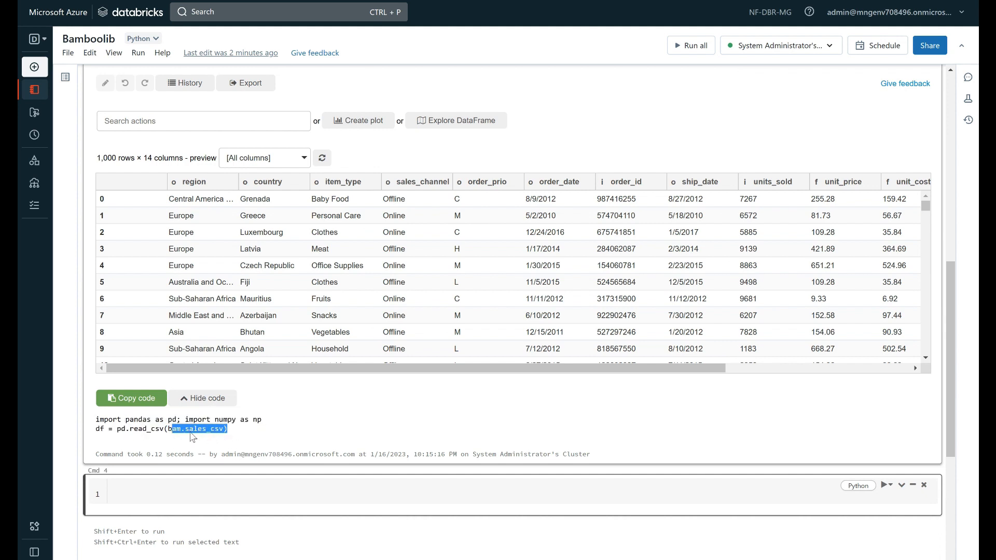
pyautogui.click(158, 441)
pyautogui.moveTo(167, 430); pyautogui.dragTo(186, 431)
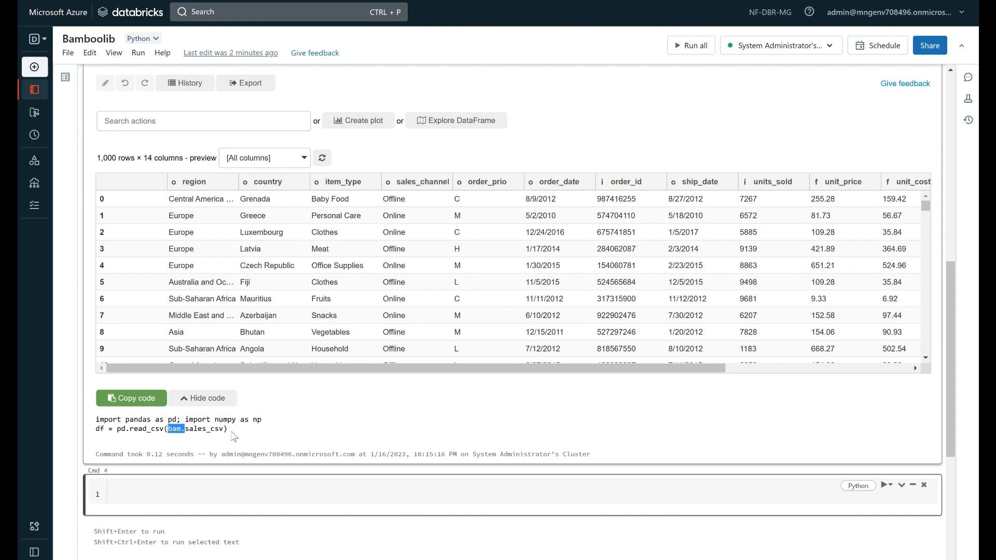
pyautogui.scroll(3, 212, 293)
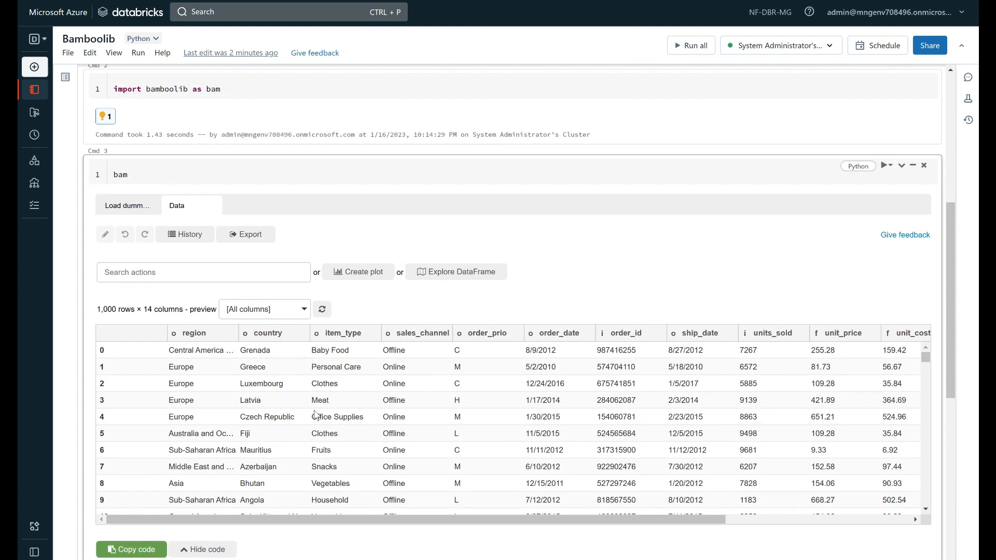
pyautogui.scroll(-1, 254, 440)
pyautogui.scroll(-3, 346, 535)
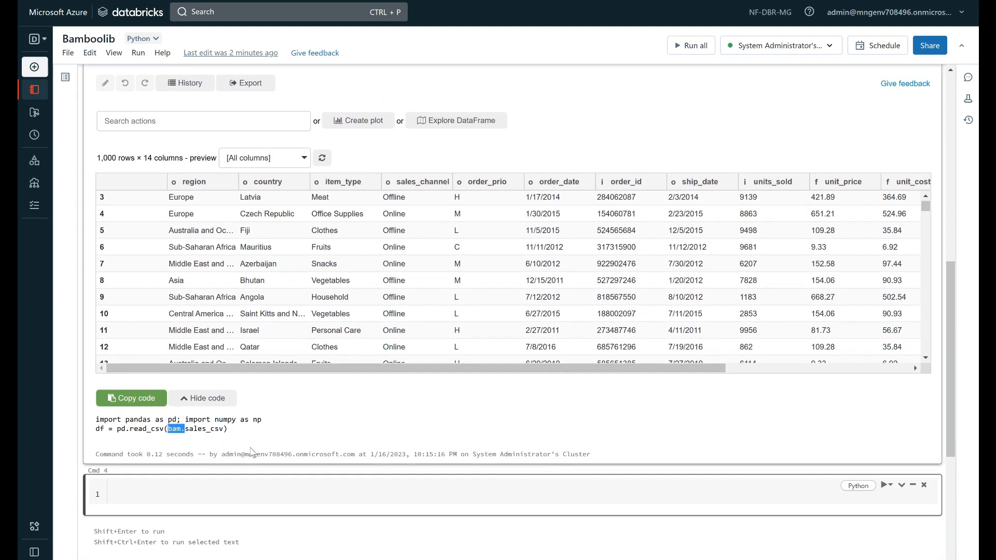
# Copy bamboolib's generated data-loading code and paste it into the empty fourth notebook cell
pyautogui.moveTo(236, 434); pyautogui.dragTo(96, 418)
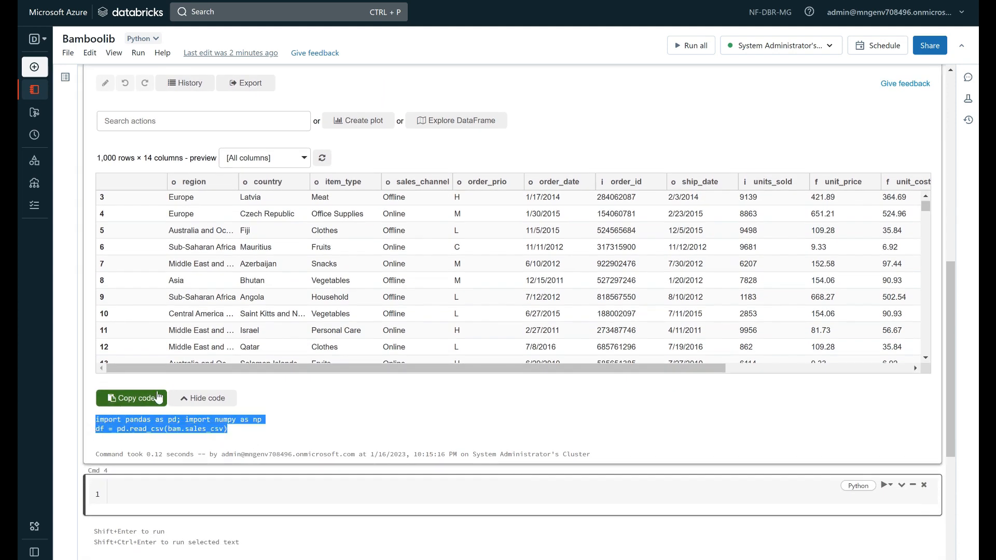
pyautogui.click(139, 403)
pyautogui.rightClick(159, 494)
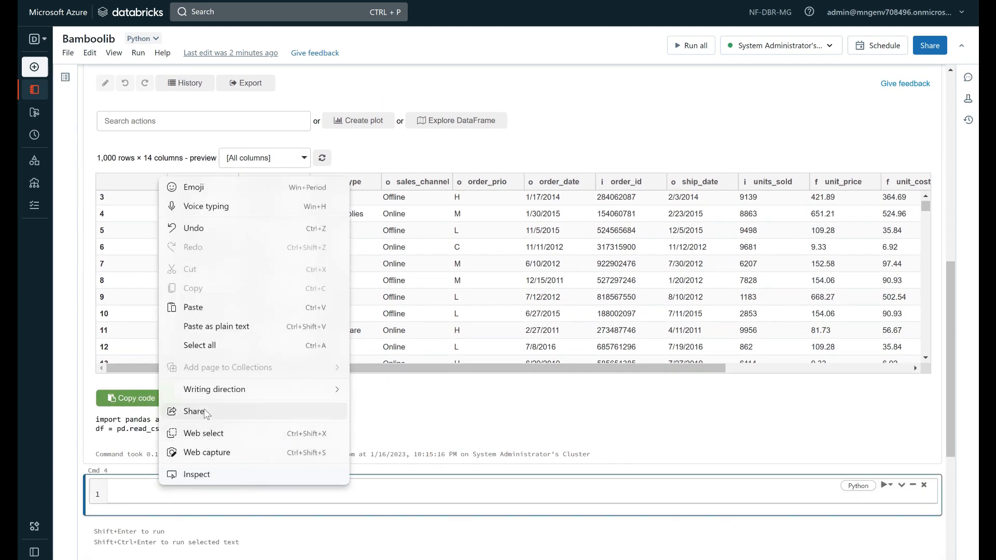
pyautogui.click(228, 312)
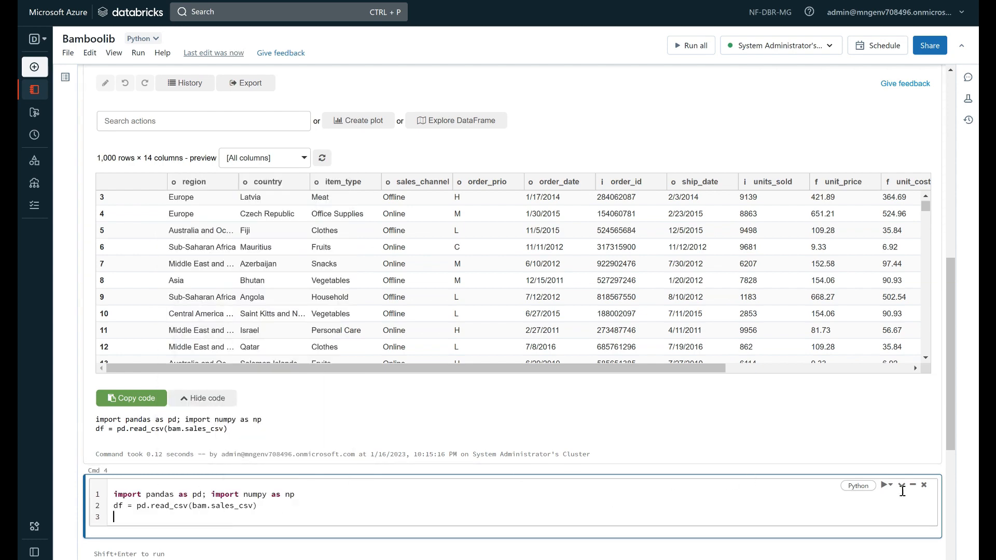
# Delete the fourth cell from the notebook and confirm the deletion
pyautogui.click(923, 485)
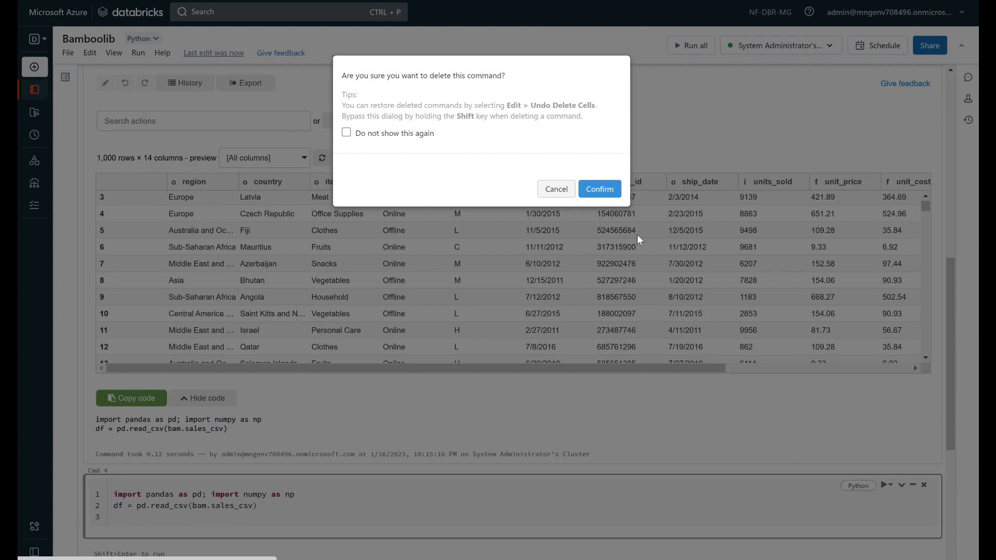
pyautogui.click(599, 189)
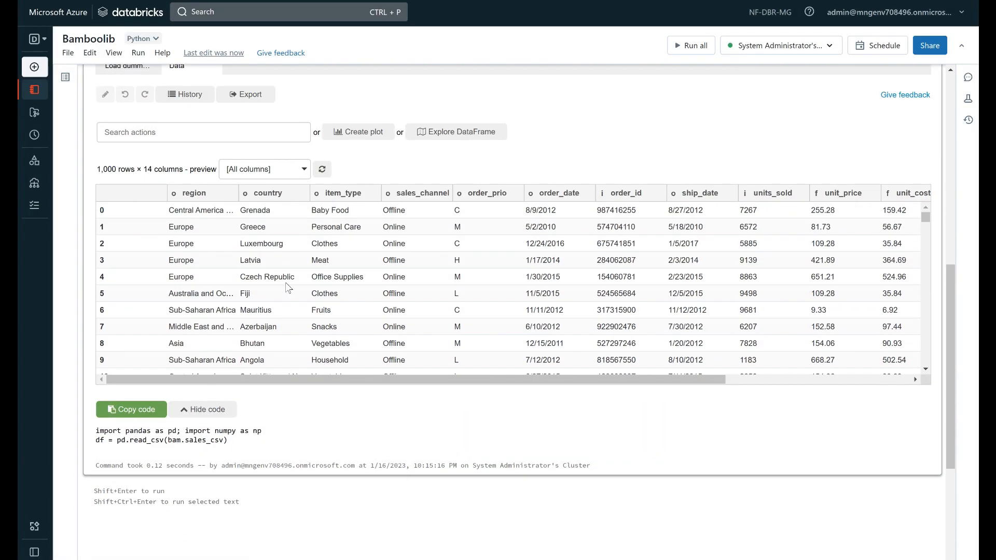
# Look through bamboolib's list of available data transformation actions for the loaded sales dataframe
pyautogui.scroll(2, 314, 267)
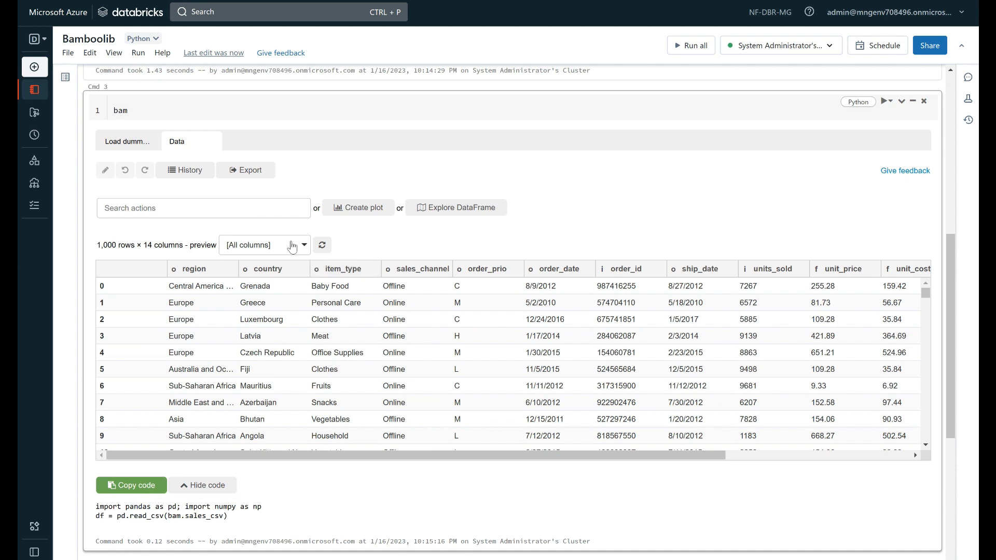
pyautogui.click(292, 208)
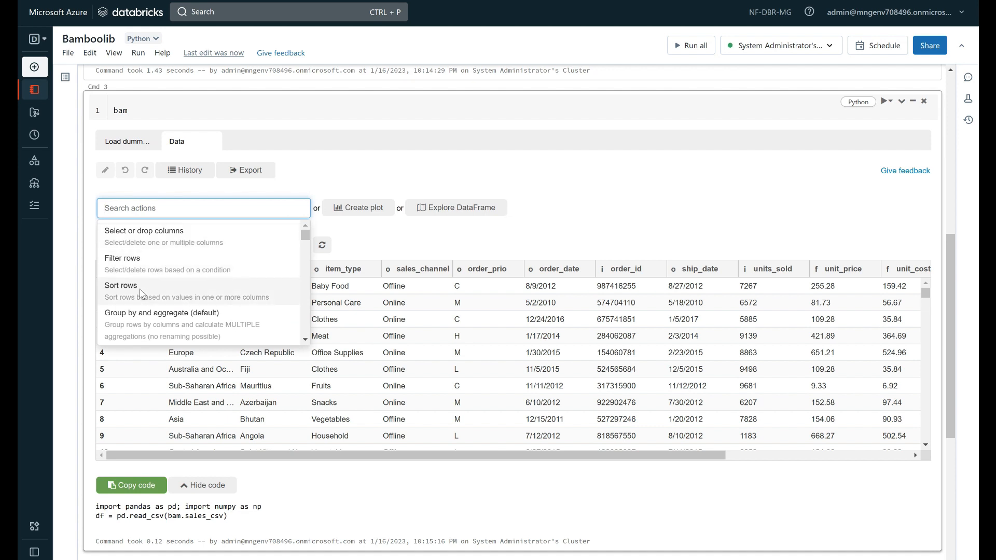
pyautogui.scroll(-3, 141, 293)
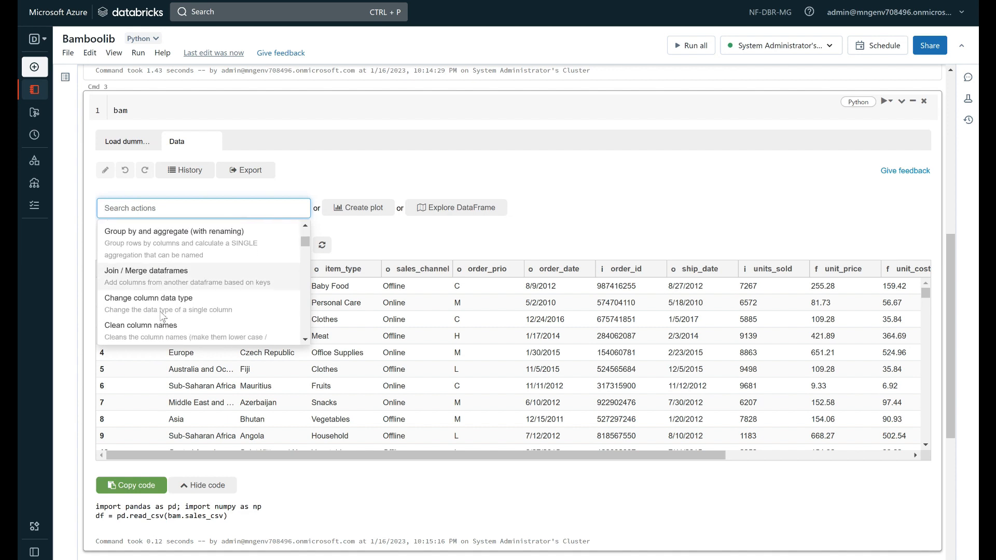
pyautogui.scroll(-2, 162, 296)
pyautogui.scroll(-5, 162, 269)
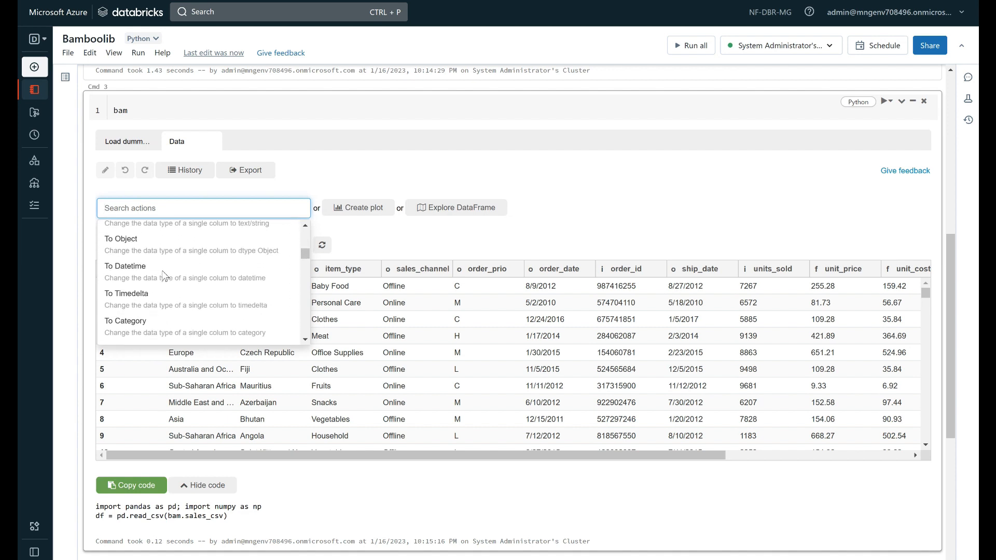
pyautogui.scroll(-2, 162, 270)
pyautogui.scroll(-8, 156, 269)
pyautogui.scroll(-4, 188, 275)
pyautogui.scroll(-2, 185, 274)
pyautogui.scroll(-3, 150, 264)
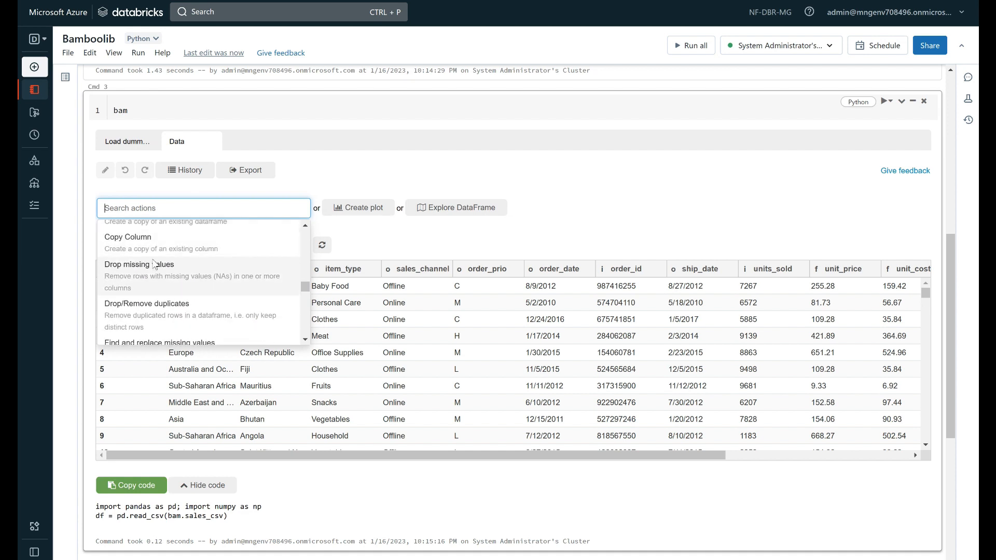
pyautogui.scroll(-1, 151, 281)
pyautogui.scroll(-4, 183, 297)
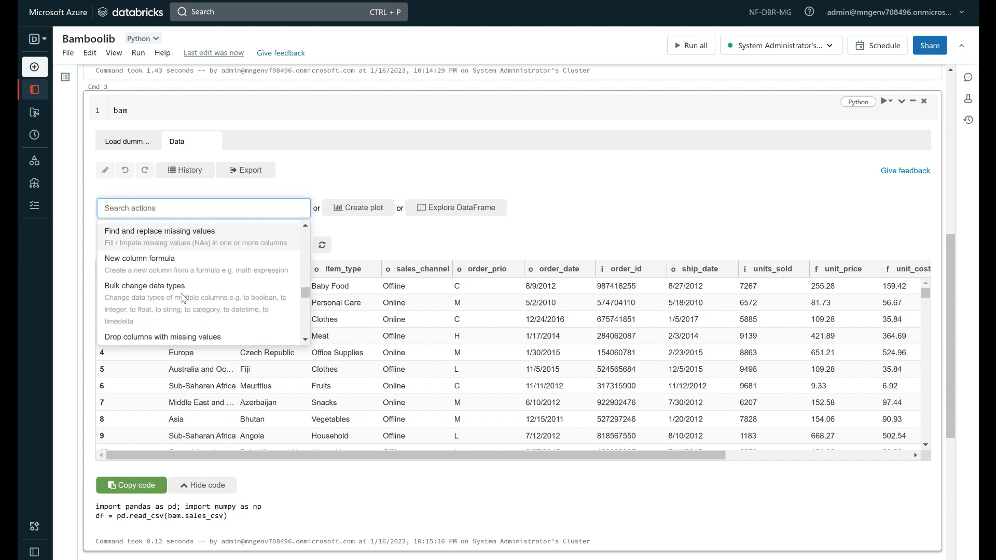
pyautogui.scroll(-2, 171, 293)
pyautogui.scroll(-3, 137, 311)
pyautogui.scroll(-3, 136, 278)
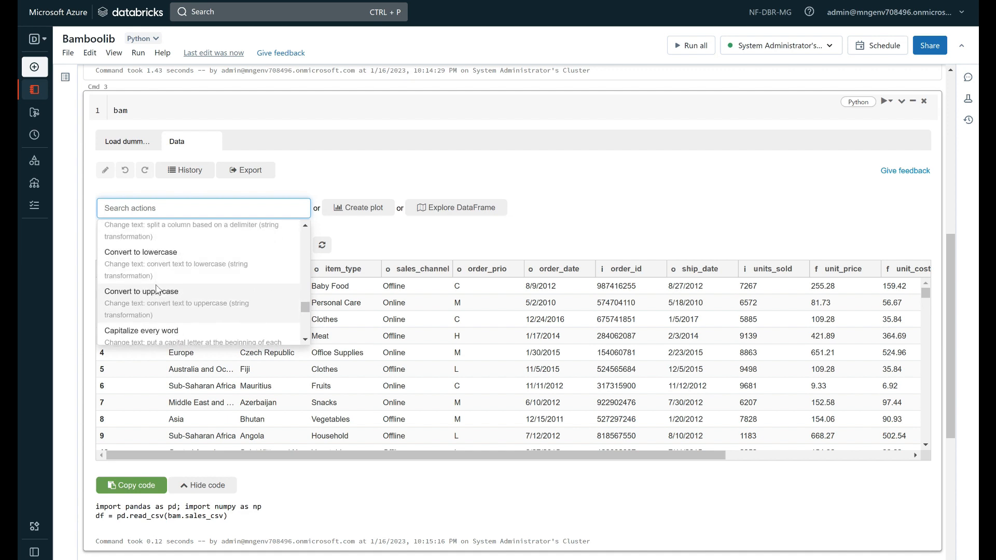
pyautogui.scroll(-4, 155, 280)
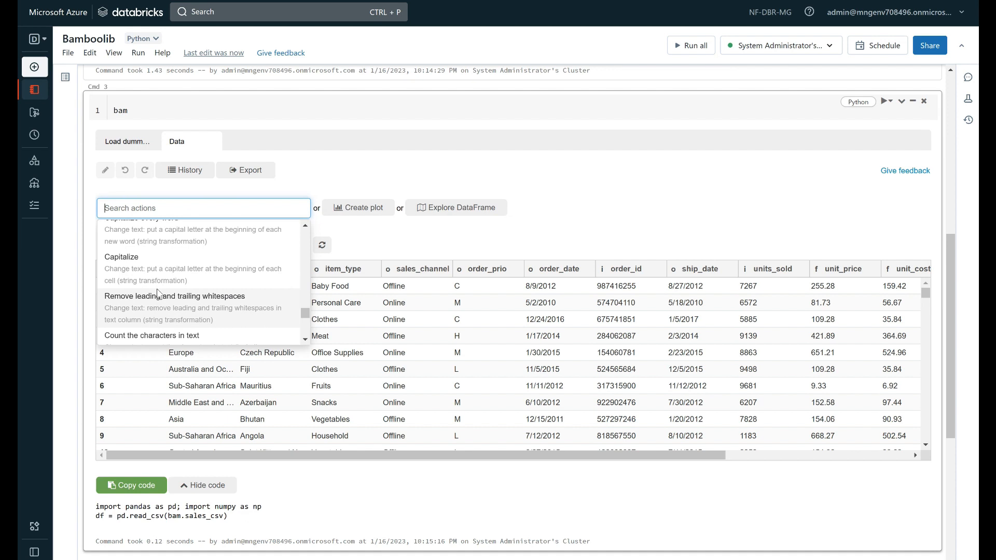
# Sort the rows by country in ascending (A-Z) order into a new dataframe named df2
pyautogui.scroll(5, 239, 286)
pyautogui.moveTo(306, 307); pyautogui.dragTo(305, 234)
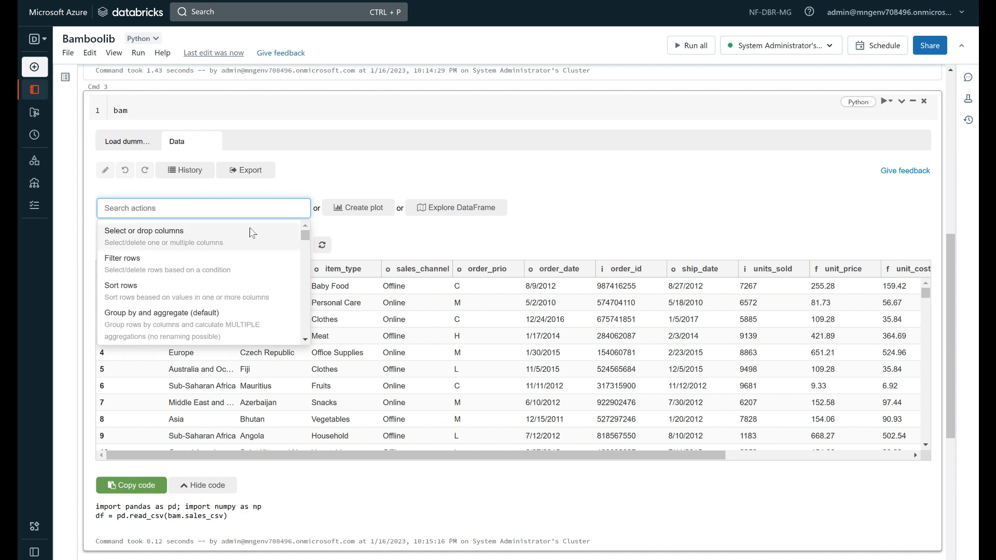
pyautogui.click(199, 287)
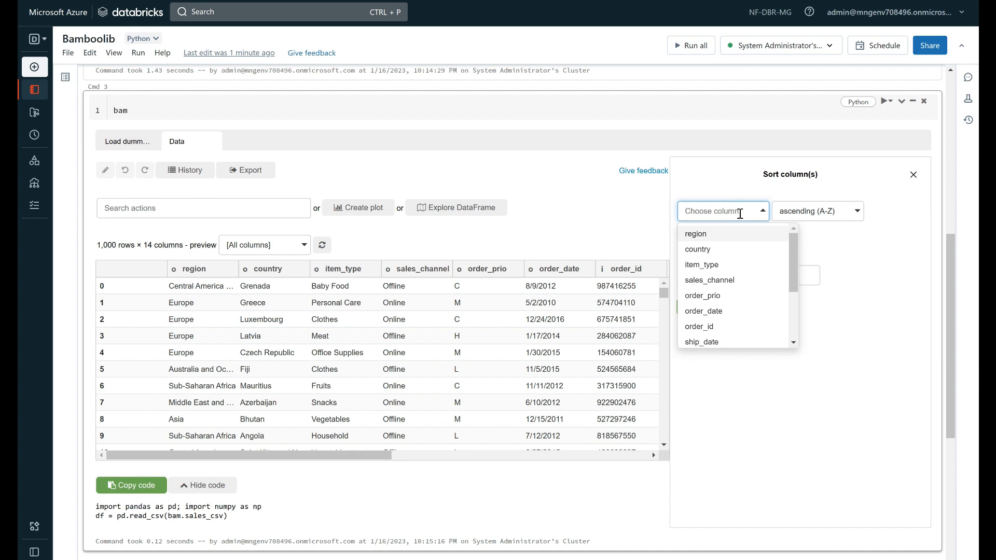
pyautogui.click(719, 257)
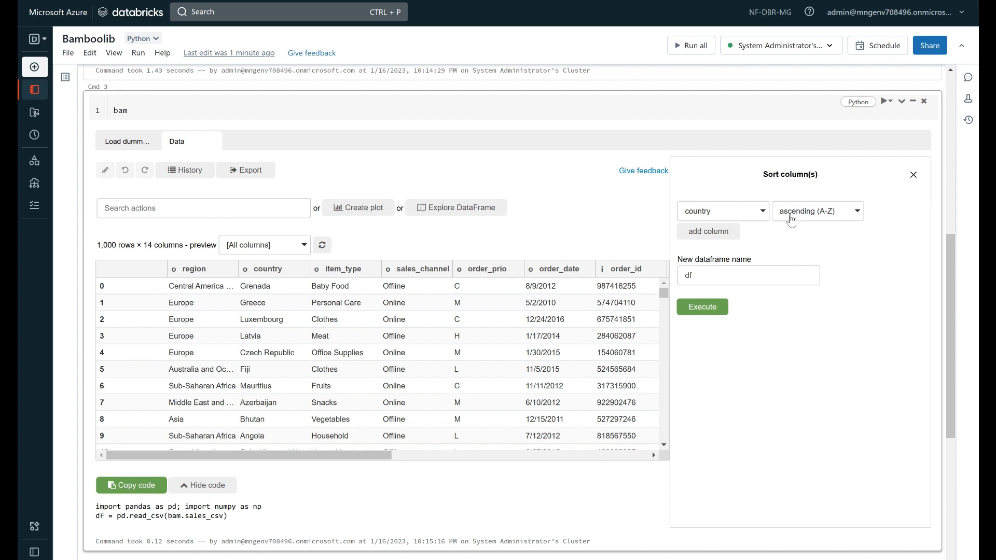
pyautogui.doubleClick(712, 275)
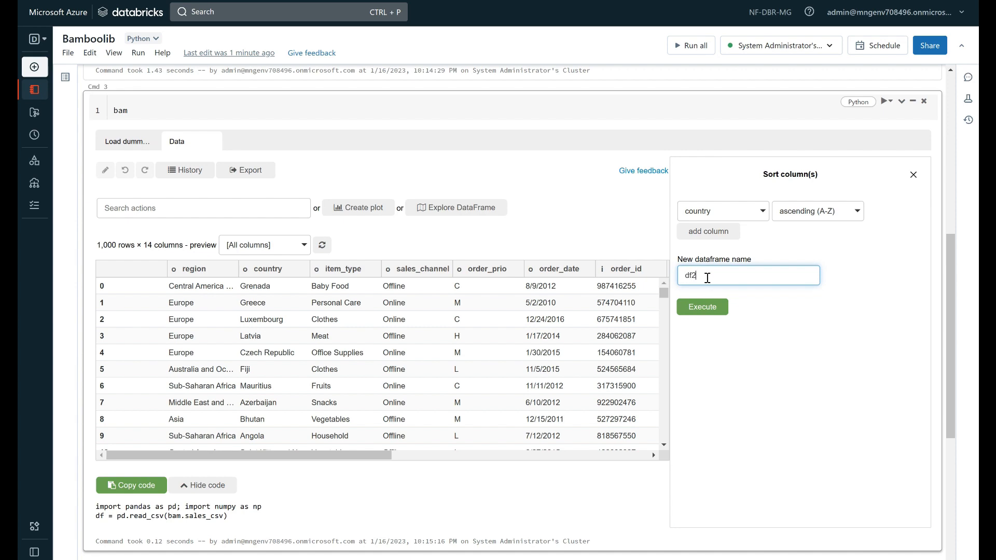
pyautogui.click(713, 309)
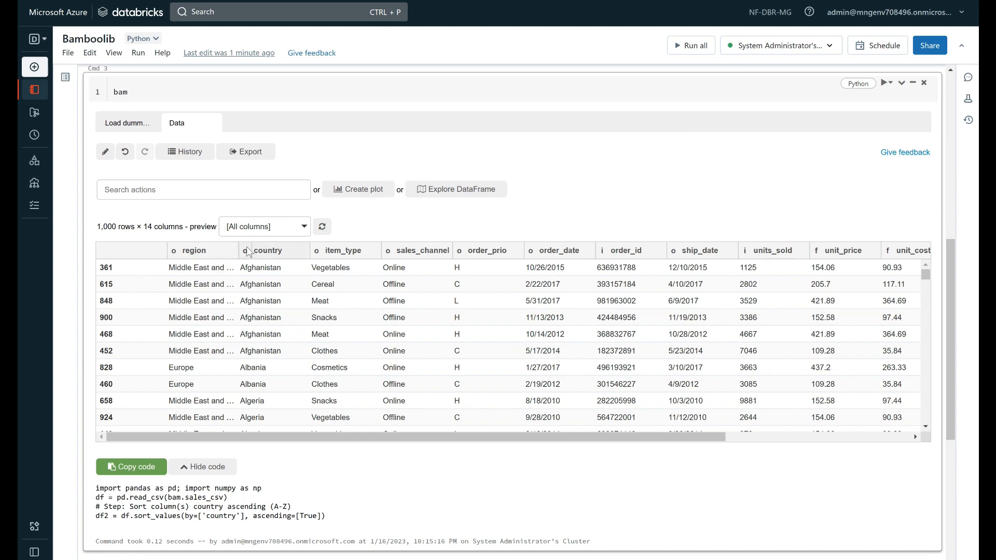
# Examine the sorted country values and the generated sort code, and close the Suggestions pane
pyautogui.moveTo(246, 270); pyautogui.dragTo(240, 268)
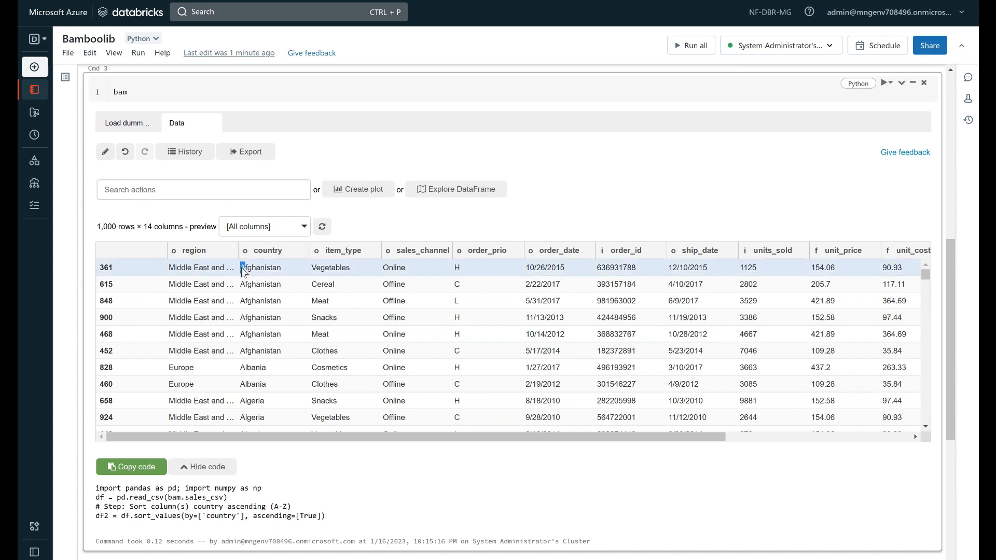
pyautogui.moveTo(338, 518); pyautogui.dragTo(102, 511)
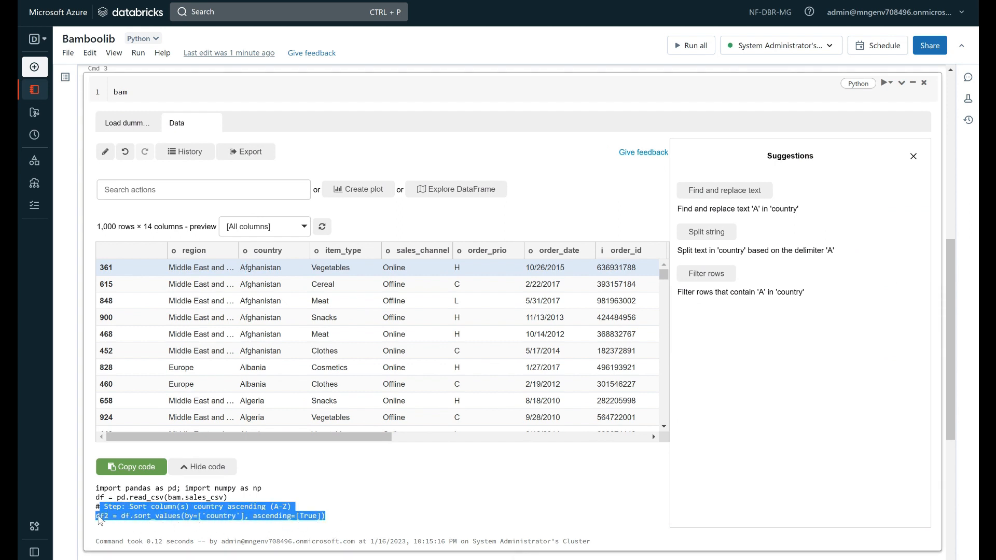
pyautogui.doubleClick(103, 516)
pyautogui.moveTo(159, 516); pyautogui.dragTo(278, 507)
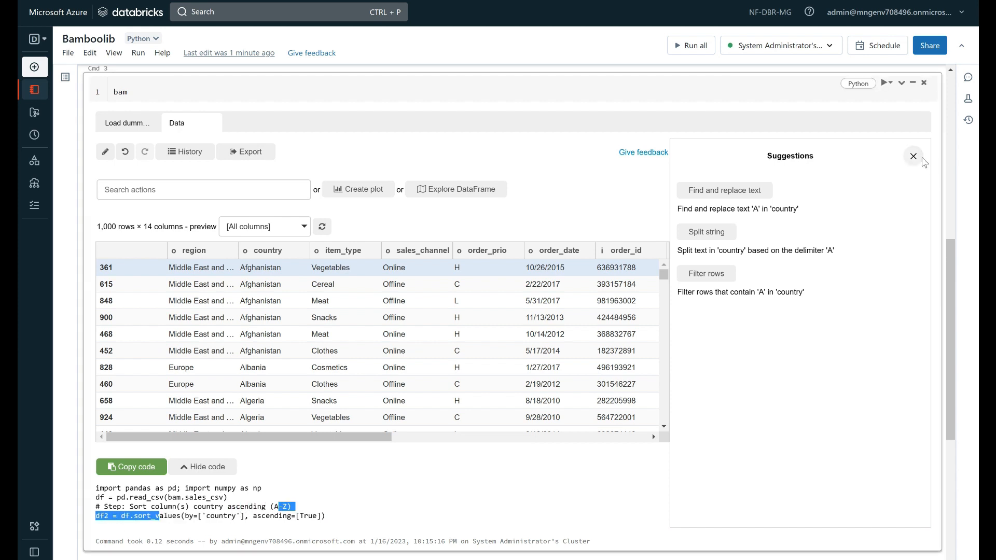
pyautogui.click(914, 156)
# Set up a Filter rows transformation that selects rows based on the country column
pyautogui.click(297, 187)
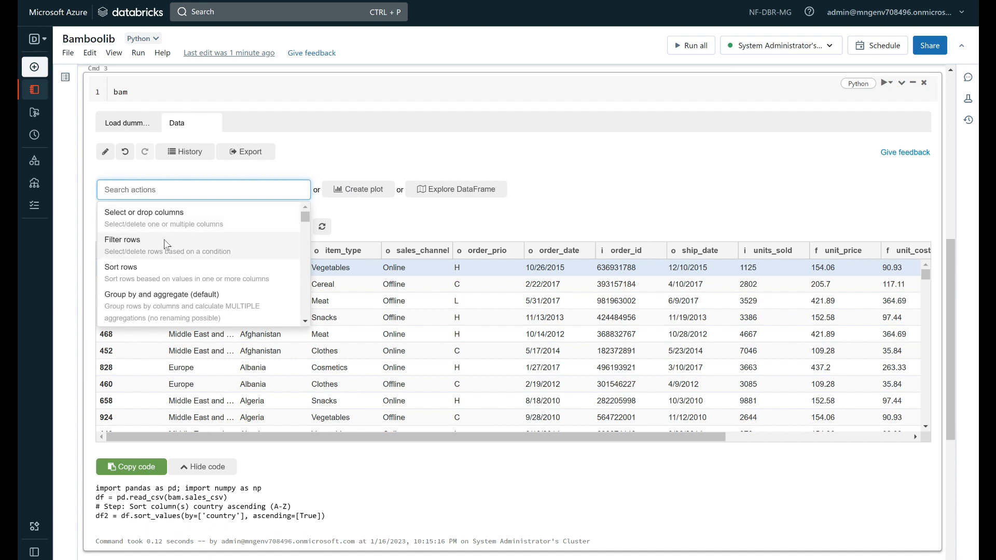
pyautogui.scroll(-1, 165, 243)
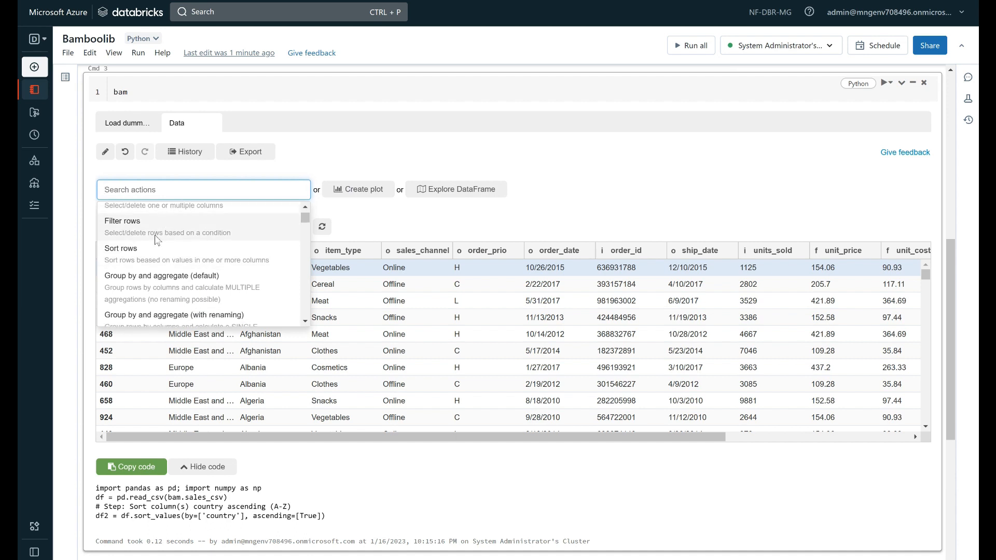
pyautogui.click(157, 237)
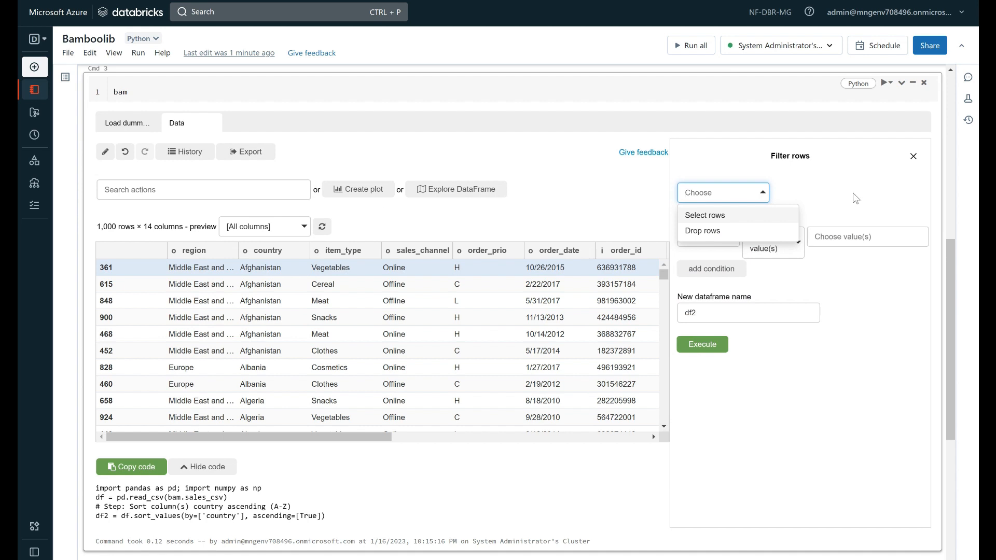
pyautogui.click(744, 222)
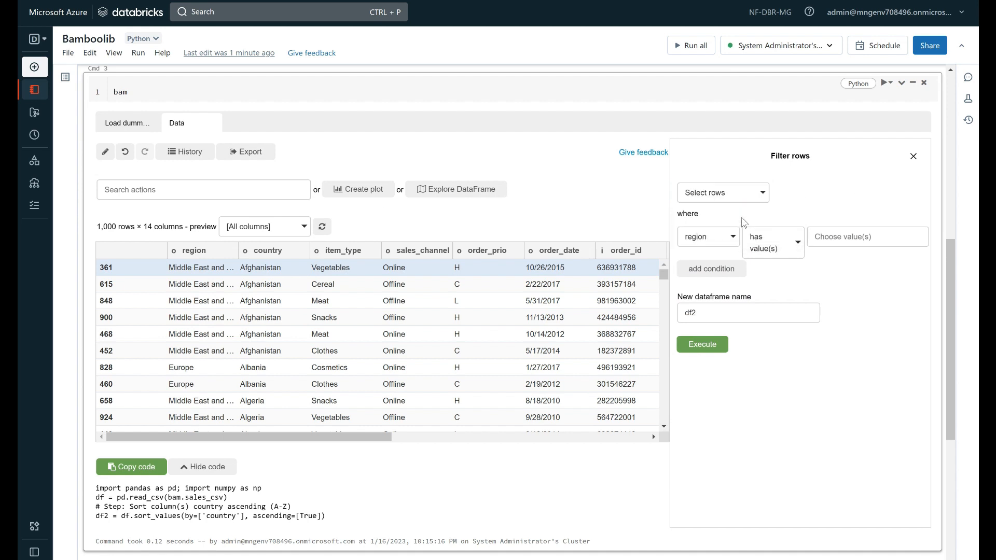
pyautogui.click(730, 237)
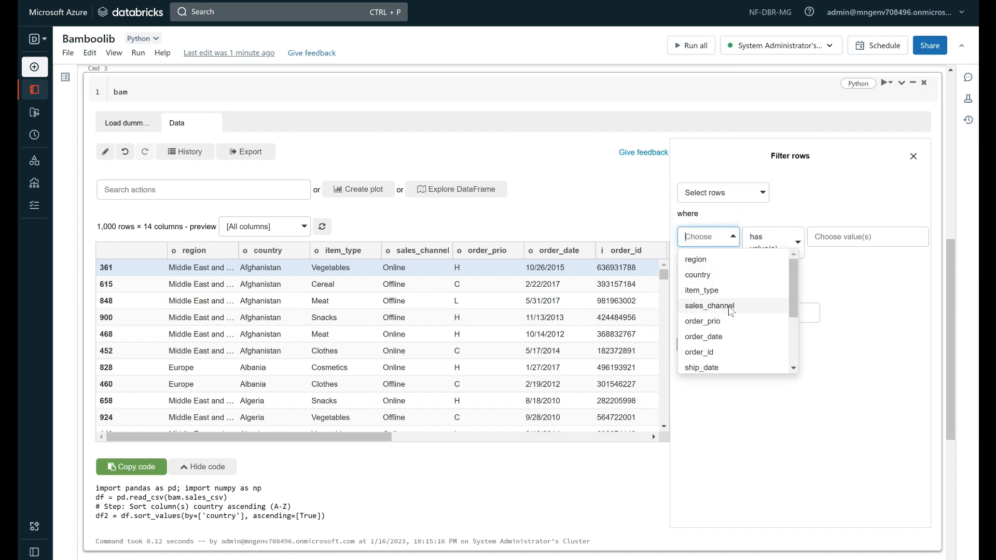
pyautogui.scroll(-1, 730, 311)
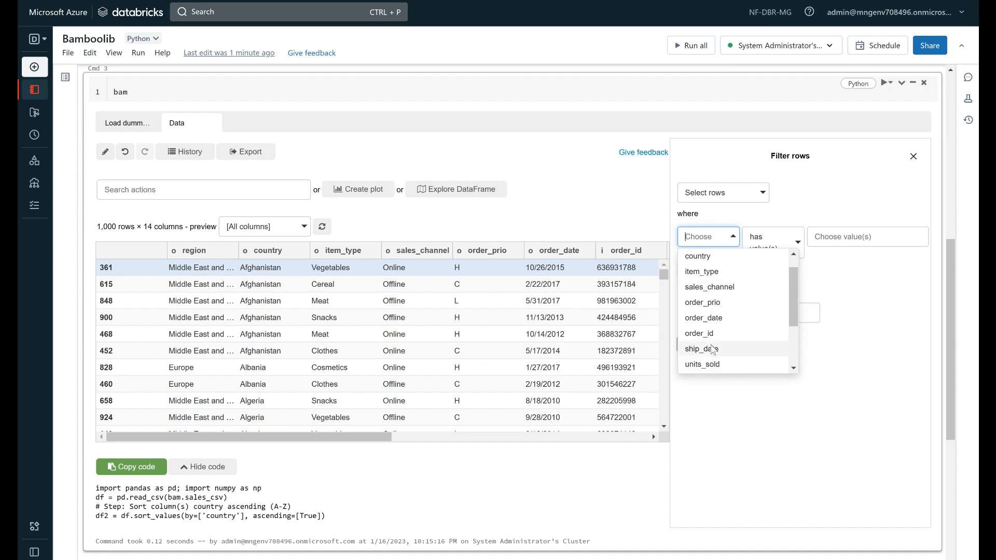
pyautogui.scroll(1, 700, 289)
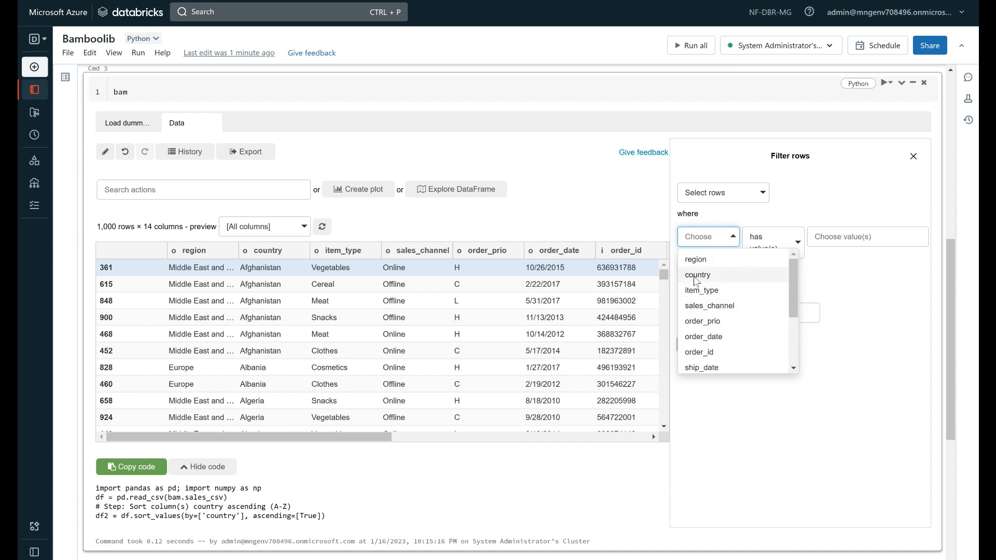
pyautogui.scroll(4, 697, 282)
pyautogui.scroll(-4, 703, 279)
pyautogui.click(704, 274)
# Set the condition to country starts with A, name the new dataframe df3, and execute the filter
pyautogui.click(776, 236)
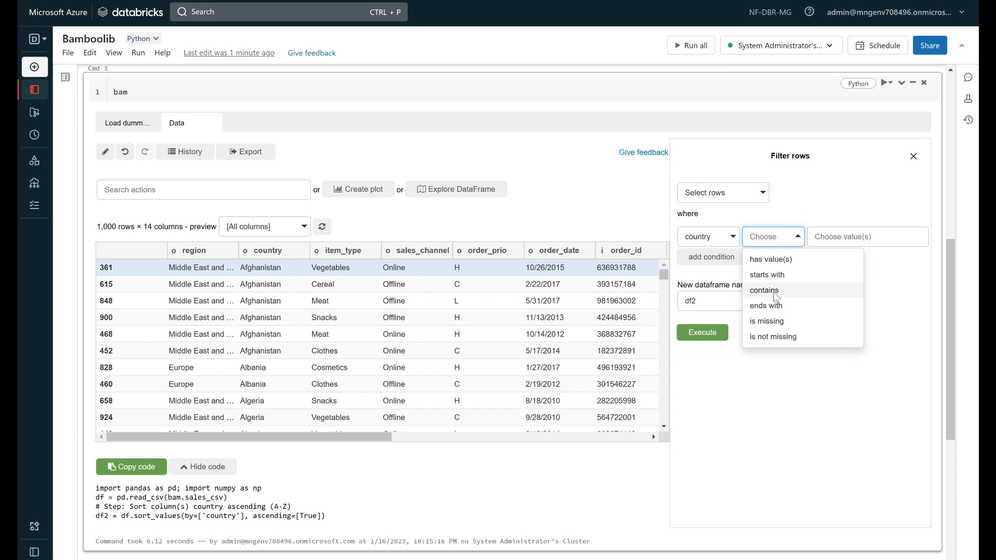
pyautogui.click(775, 275)
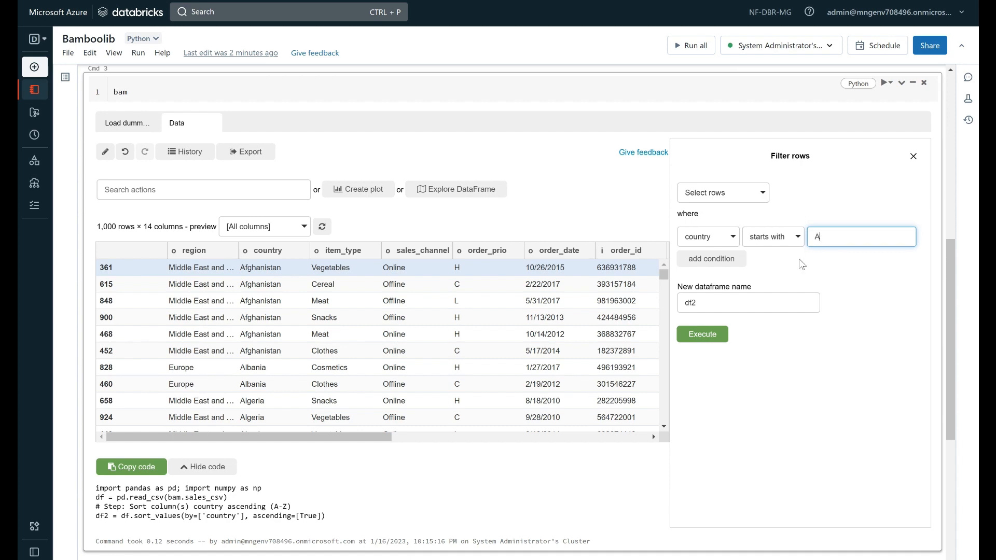
pyautogui.moveTo(698, 304); pyautogui.dragTo(692, 305)
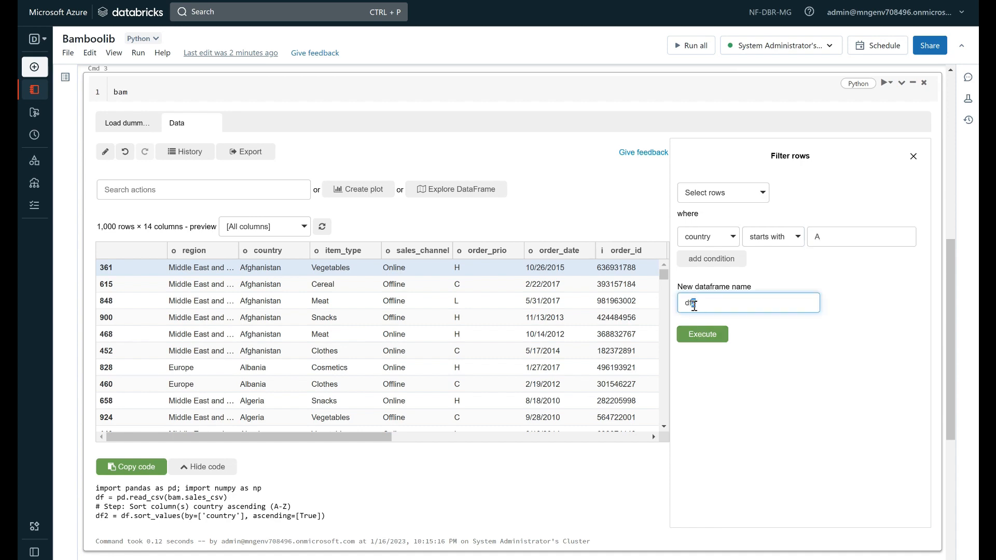
pyautogui.write('3')
pyautogui.click(702, 336)
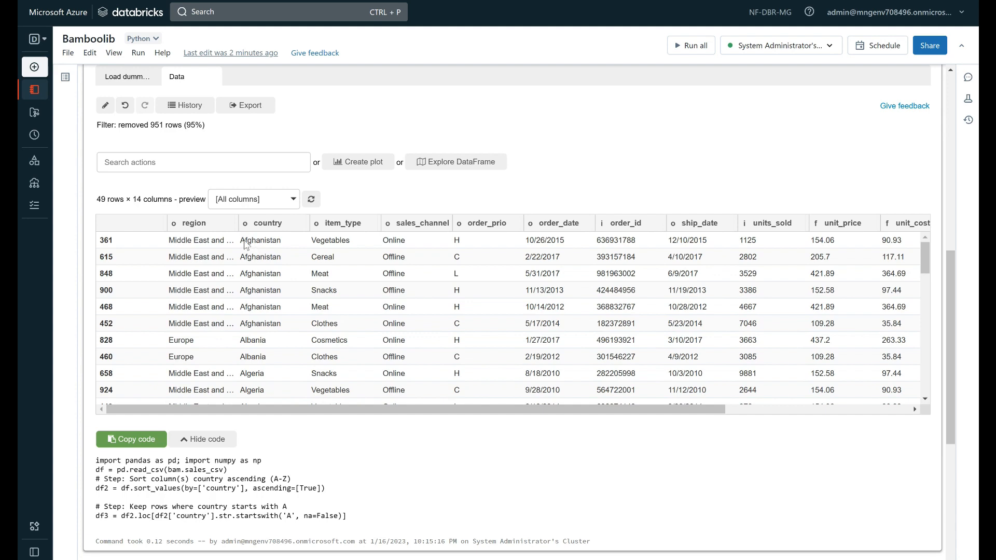
# Examine the country values in the filtered rows and close the Suggestions pane
pyautogui.moveTo(247, 241); pyautogui.dragTo(240, 241)
pyautogui.scroll(-5, 258, 252)
pyautogui.scroll(-2, 261, 301)
pyautogui.click(912, 109)
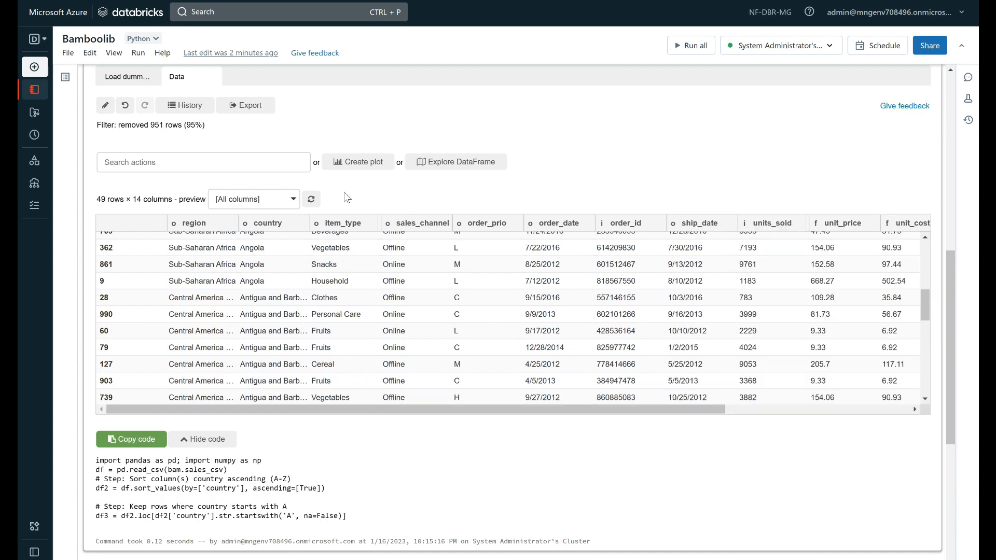
pyautogui.scroll(2, 347, 198)
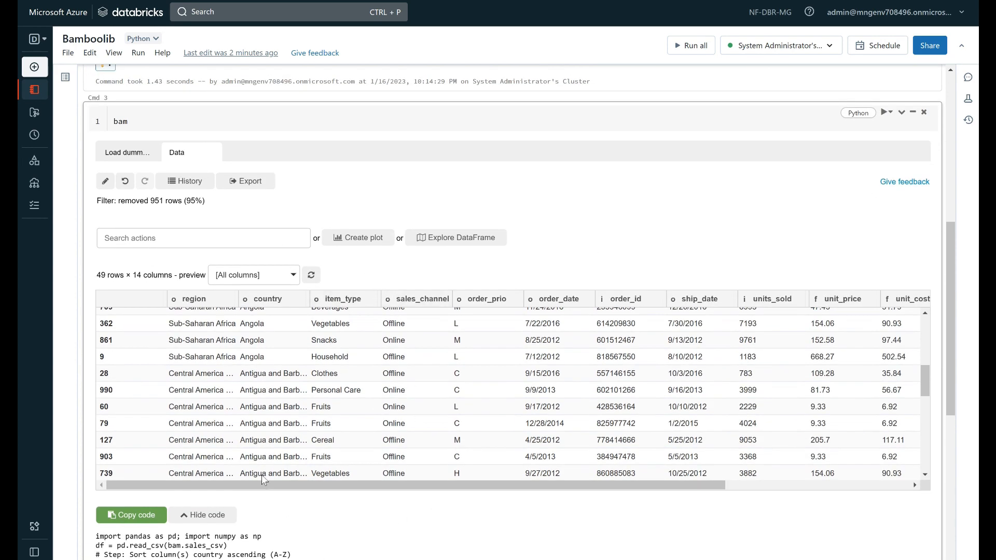
pyautogui.scroll(-1, 266, 477)
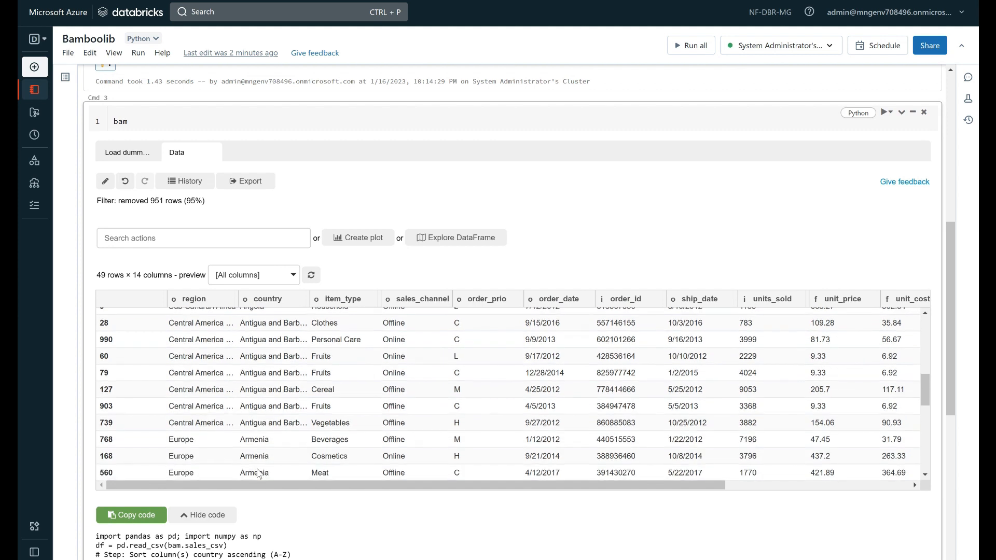
# Create a histogram plot of the filtered data with country on the xAxis
pyautogui.click(365, 246)
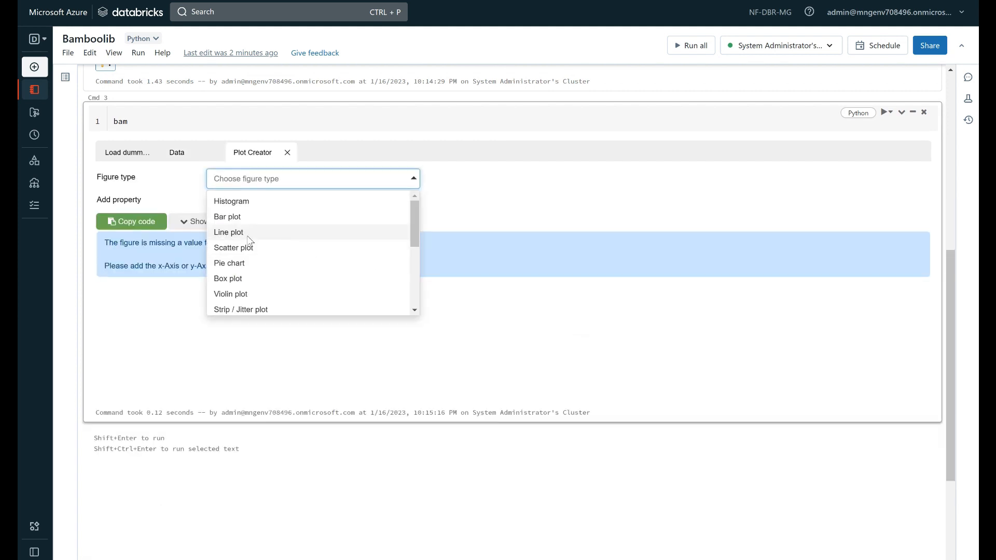
pyautogui.click(231, 203)
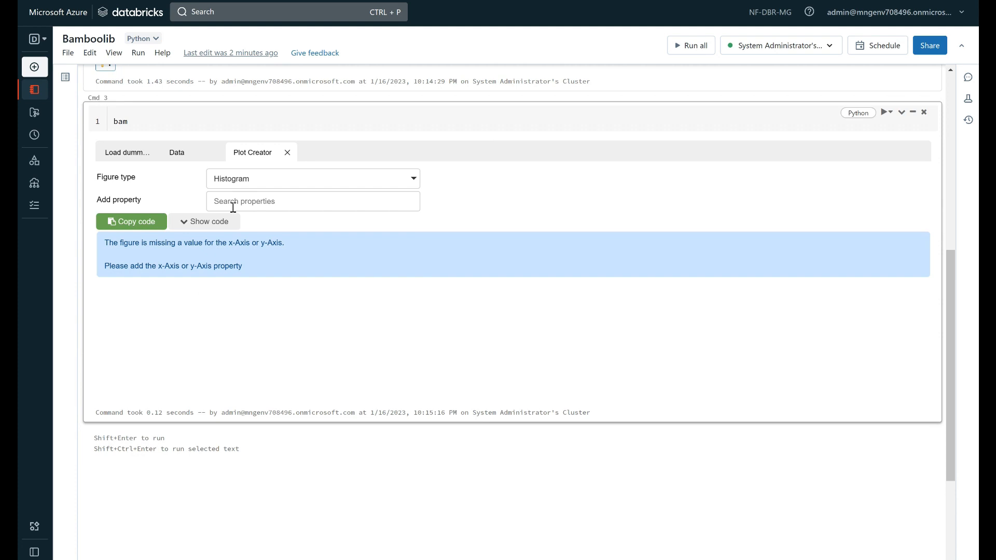
pyautogui.click(247, 201)
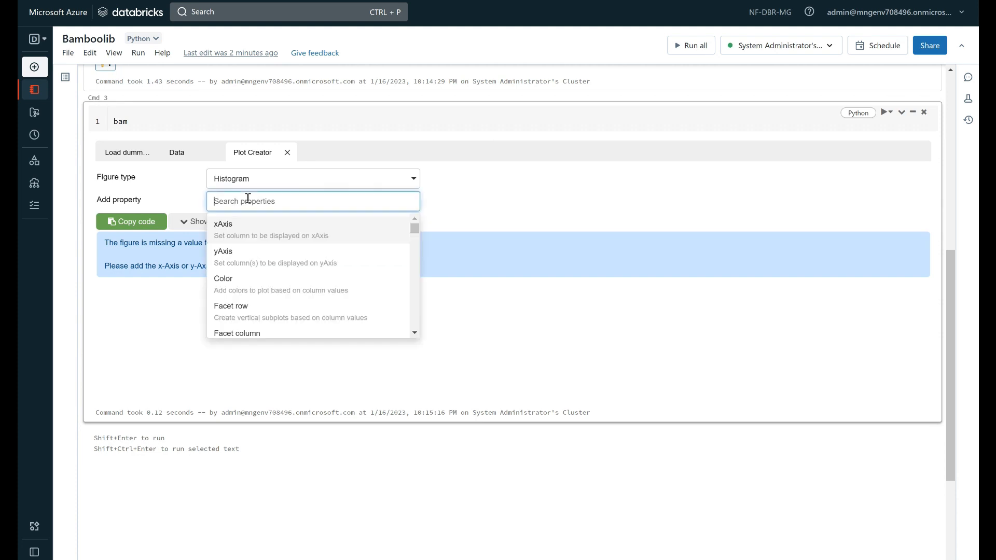
pyautogui.click(259, 237)
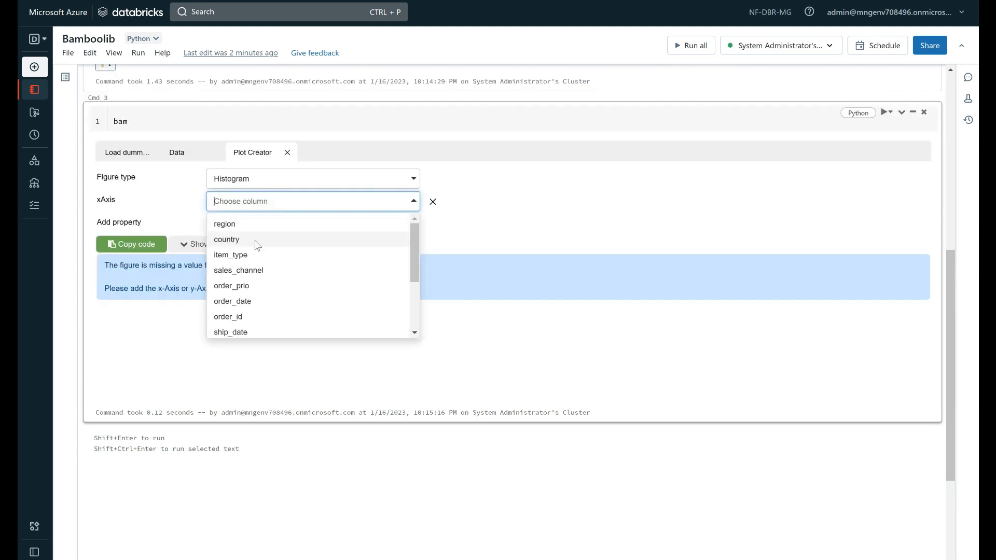
pyautogui.click(256, 246)
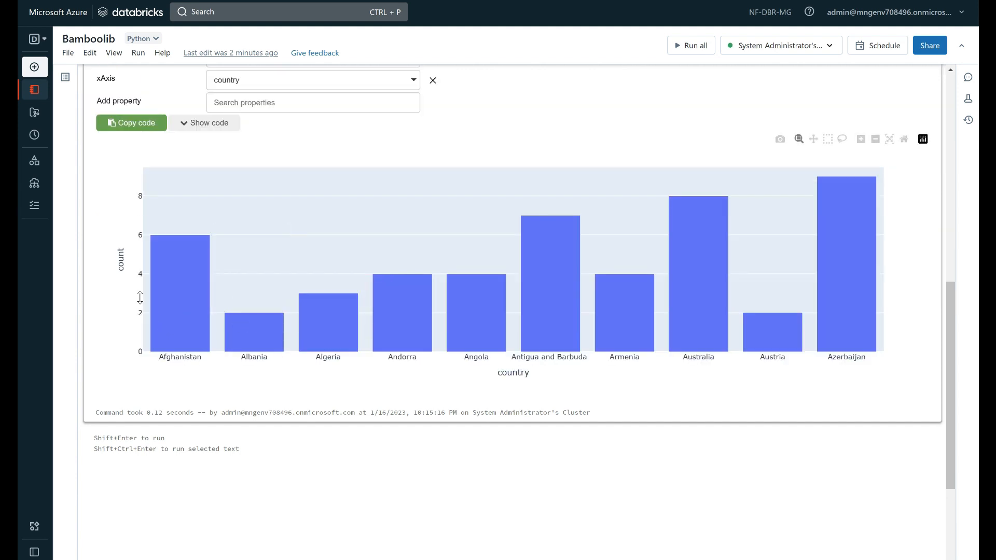
# Browse the histogram's additional properties and try a yAxis property showing the sales_channel column
pyautogui.scroll(2, 173, 381)
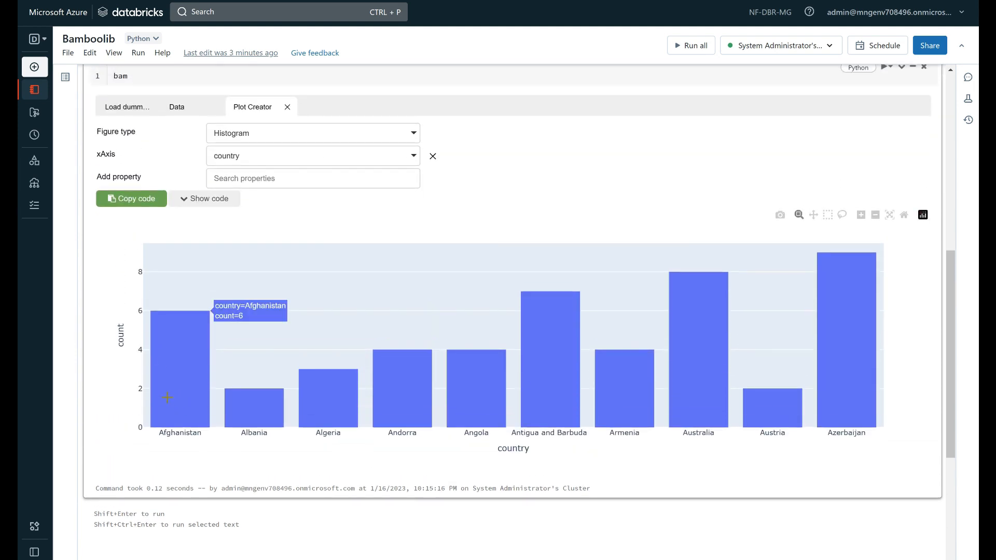
pyautogui.click(306, 182)
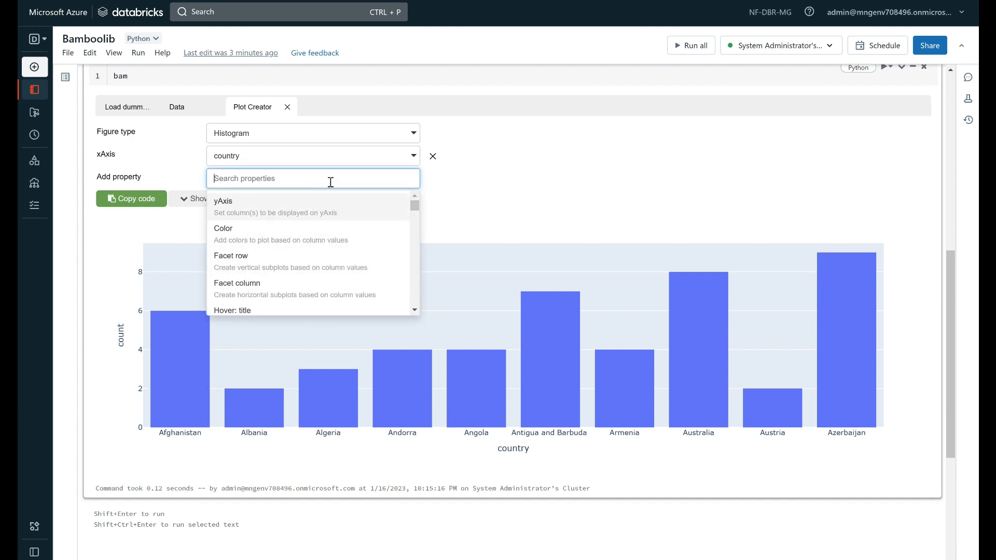
pyautogui.scroll(-2, 327, 247)
pyautogui.scroll(-4, 327, 248)
pyautogui.scroll(4, 311, 233)
pyautogui.click(520, 178)
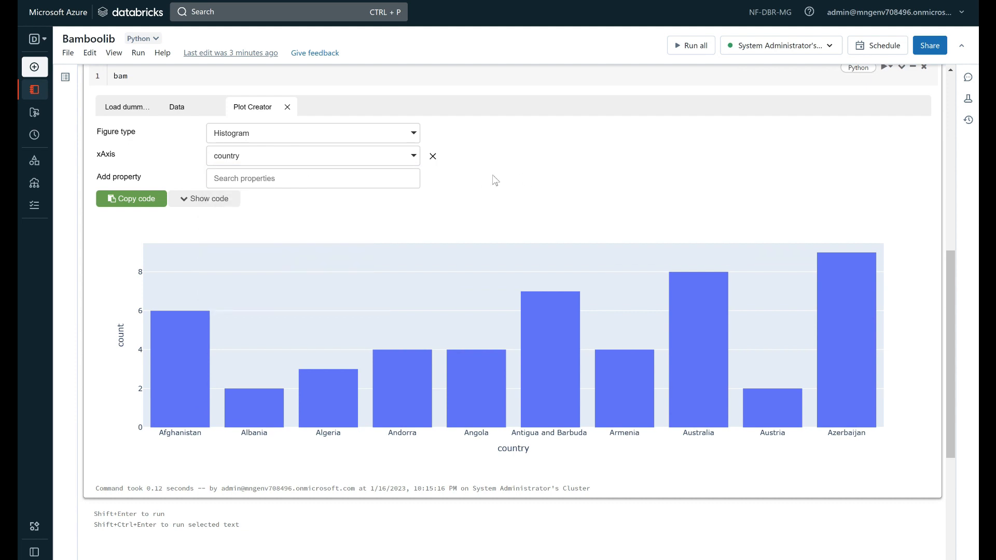
pyautogui.click(394, 185)
pyautogui.click(280, 212)
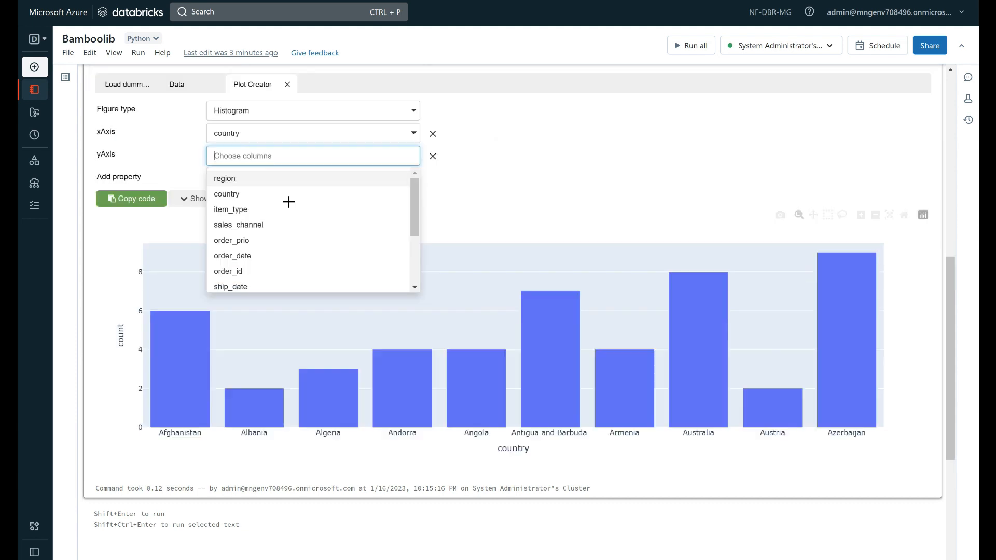
pyautogui.scroll(-1, 286, 204)
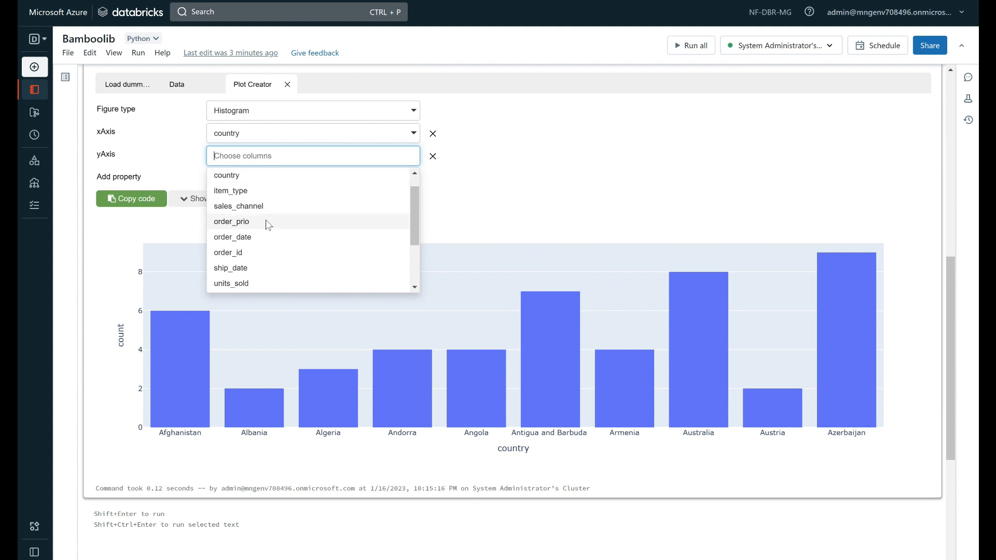
pyautogui.scroll(-5, 259, 269)
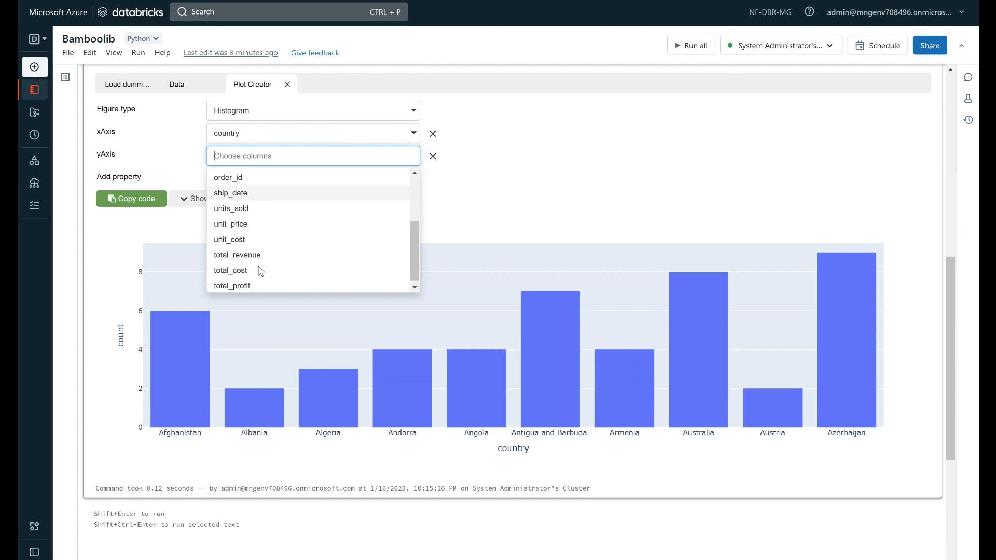
pyautogui.scroll(5, 259, 267)
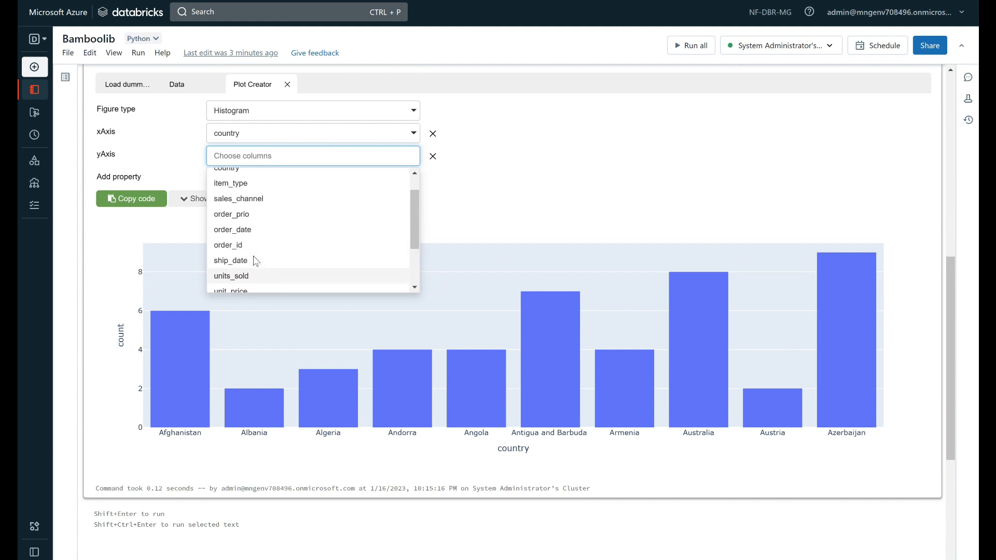
pyautogui.click(263, 206)
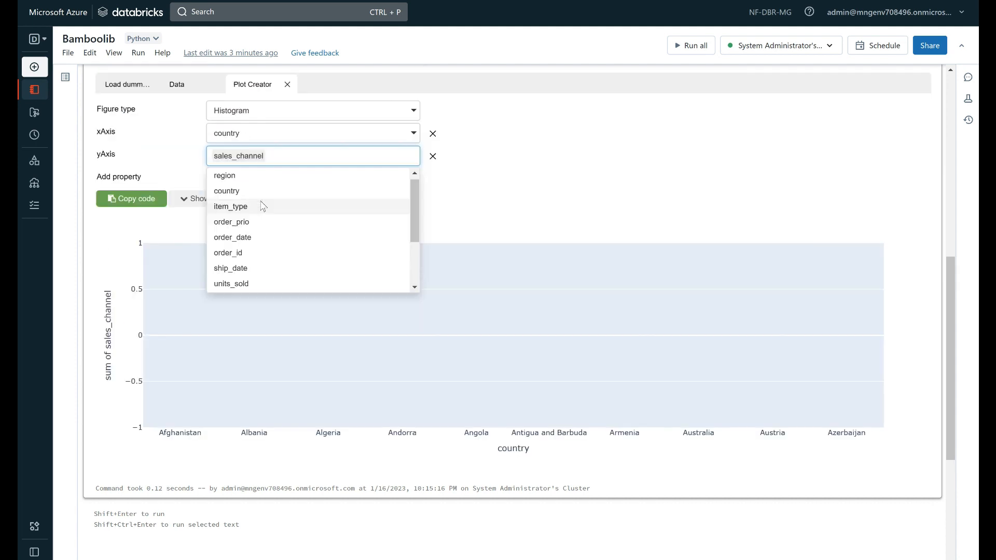
pyautogui.click(467, 206)
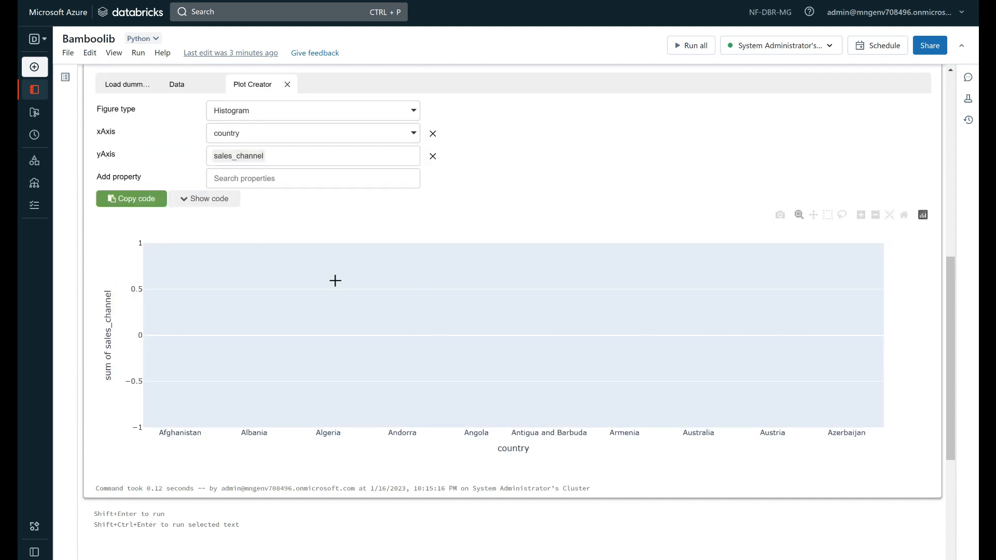
pyautogui.scroll(3, 155, 363)
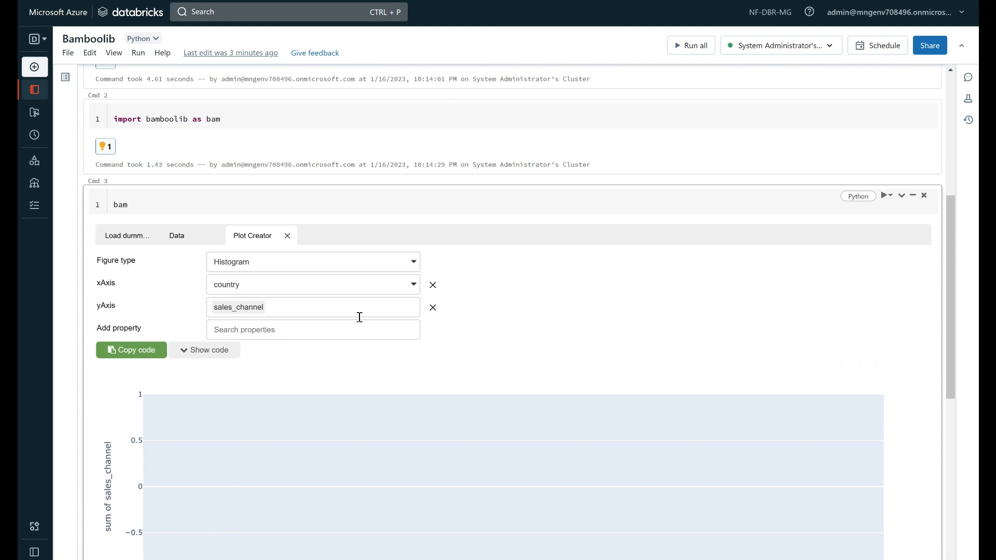
pyautogui.scroll(-3, 290, 306)
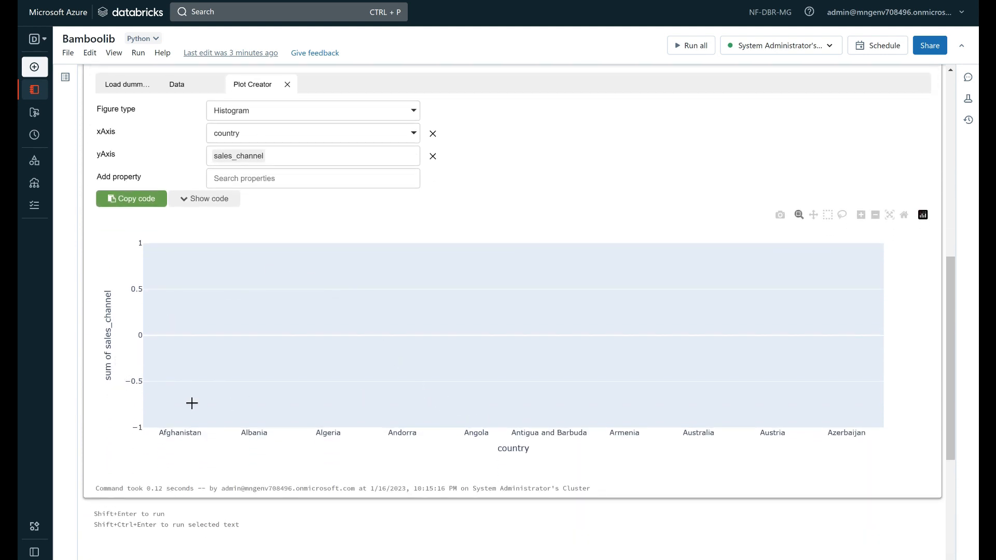
# Try item_type as the yAxis column instead, and remove the yAxis property from the histogram
pyautogui.click(377, 162)
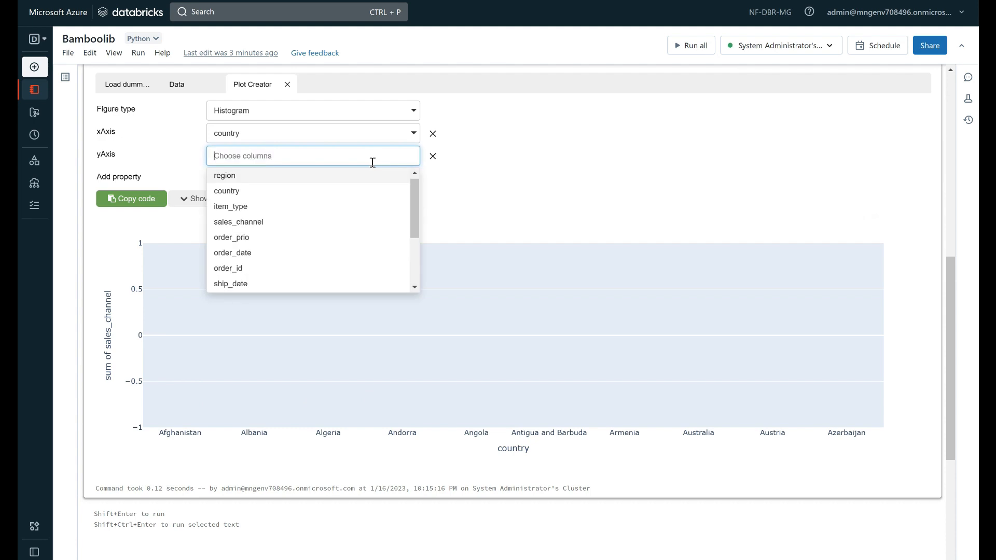
pyautogui.press('BackSpace')
pyautogui.click(317, 207)
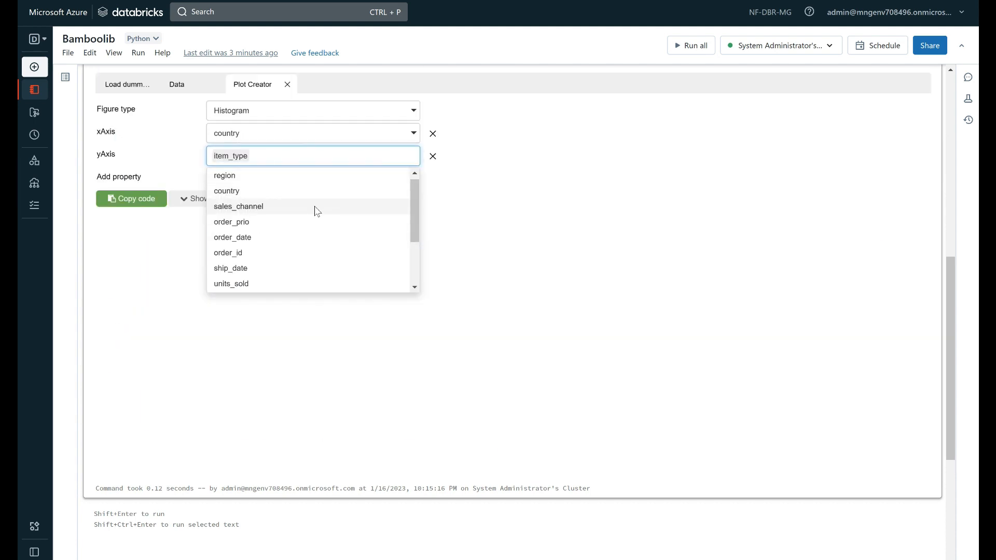
pyautogui.scroll(2, 534, 282)
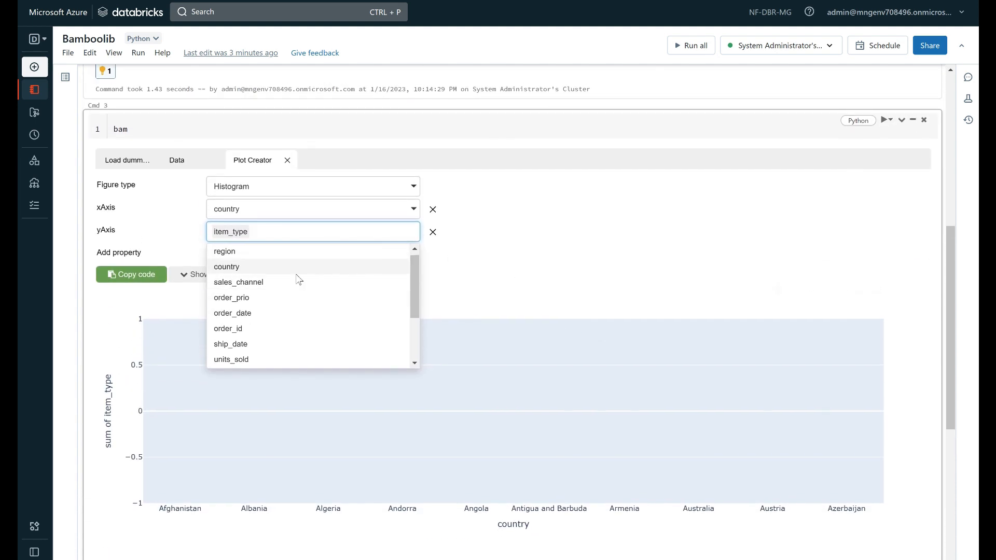
pyautogui.click(433, 232)
# Color the histogram bars by the sales_channel column and inspect the Online and Offline counts per country
pyautogui.click(374, 231)
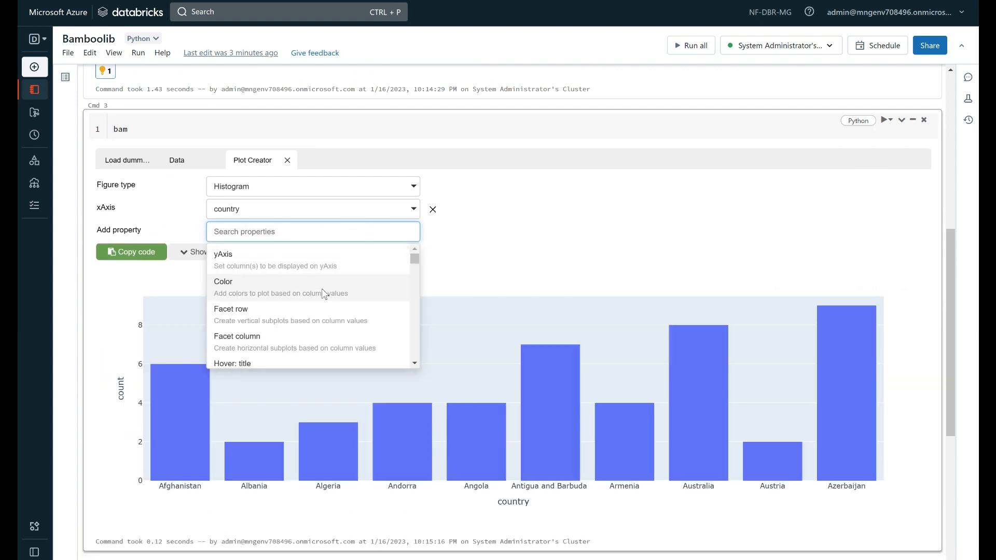
pyautogui.click(323, 285)
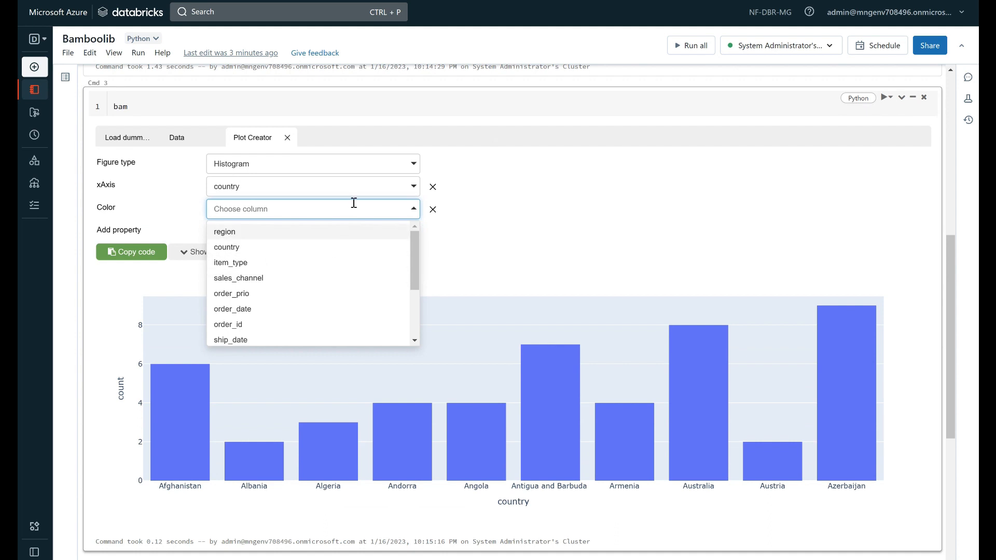
pyautogui.click(283, 279)
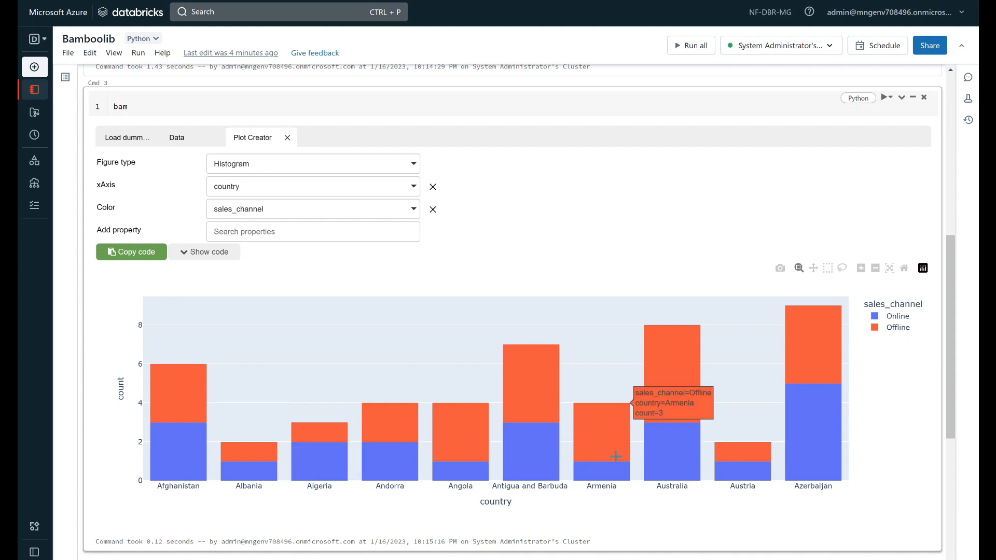
pyautogui.moveTo(814, 446)
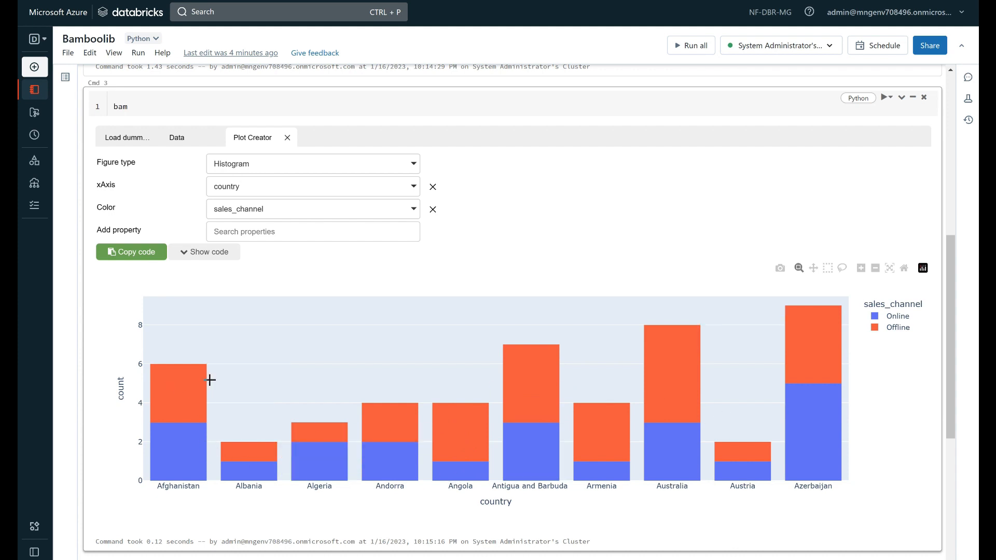
# Look over the available figure types while keeping the plot as a histogram
pyautogui.click(254, 166)
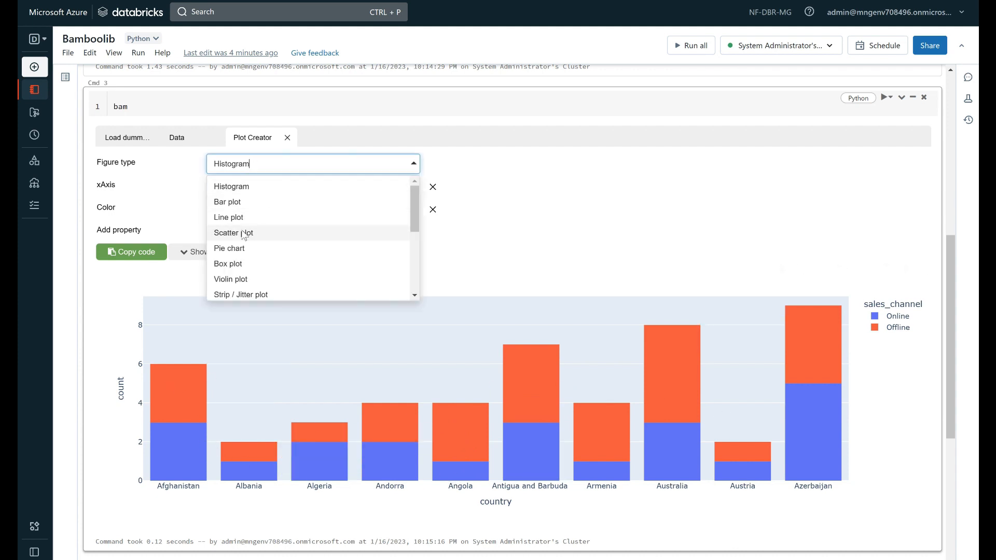
pyautogui.click(603, 260)
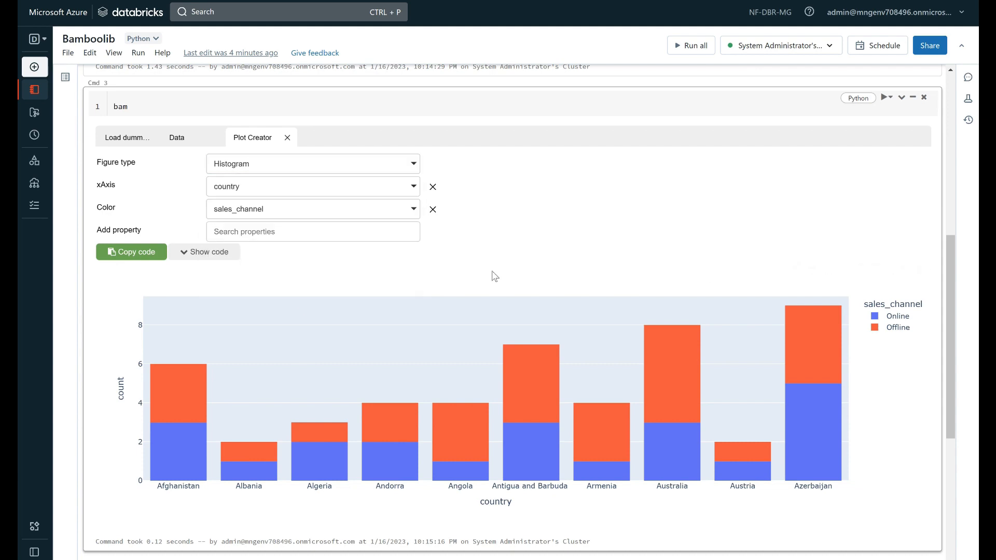
pyautogui.scroll(-5, 297, 310)
pyautogui.scroll(4, 298, 310)
# Show and read the Python code generated for the histogram, and close the Plot Creator
pyautogui.scroll(3, 213, 256)
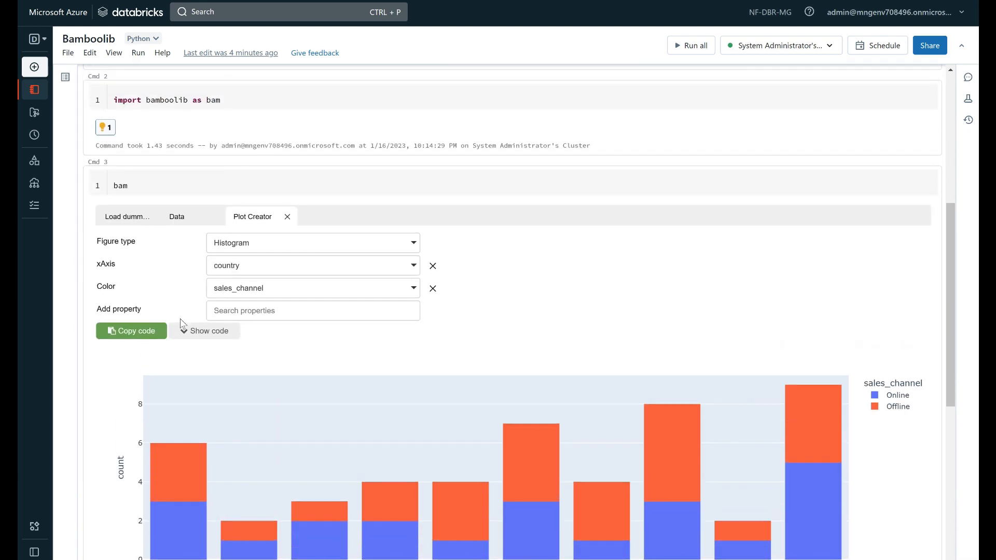
pyautogui.click(188, 335)
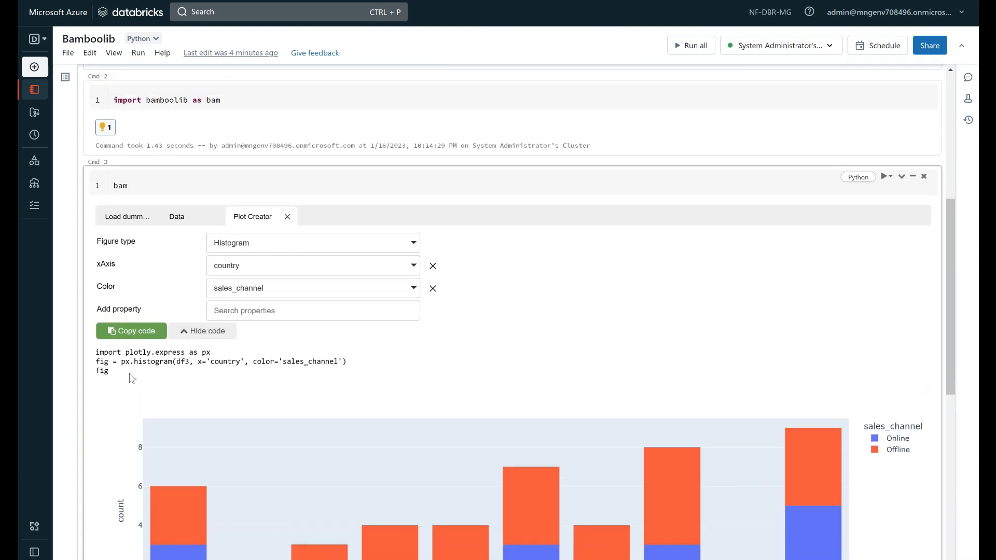
pyautogui.moveTo(105, 372); pyautogui.dragTo(96, 360)
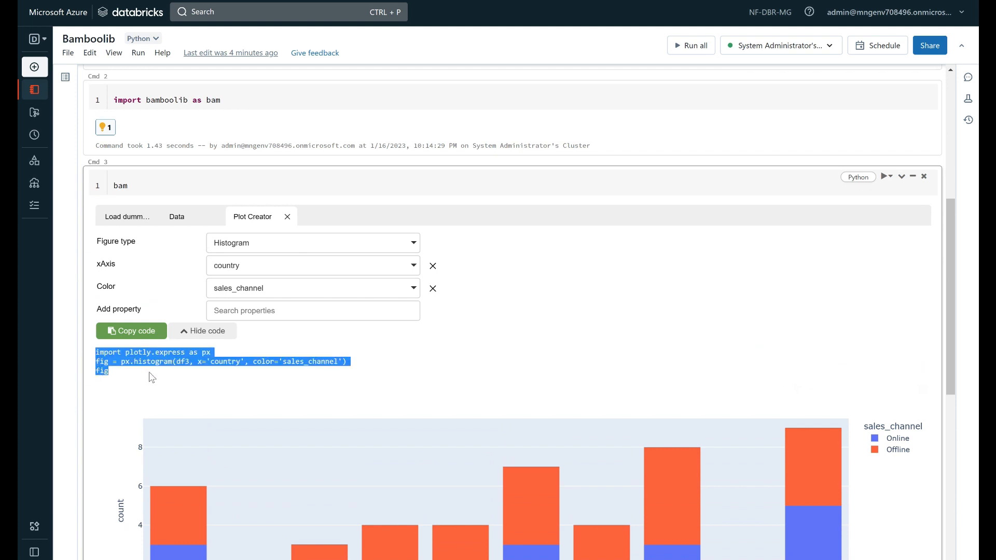
pyautogui.click(325, 382)
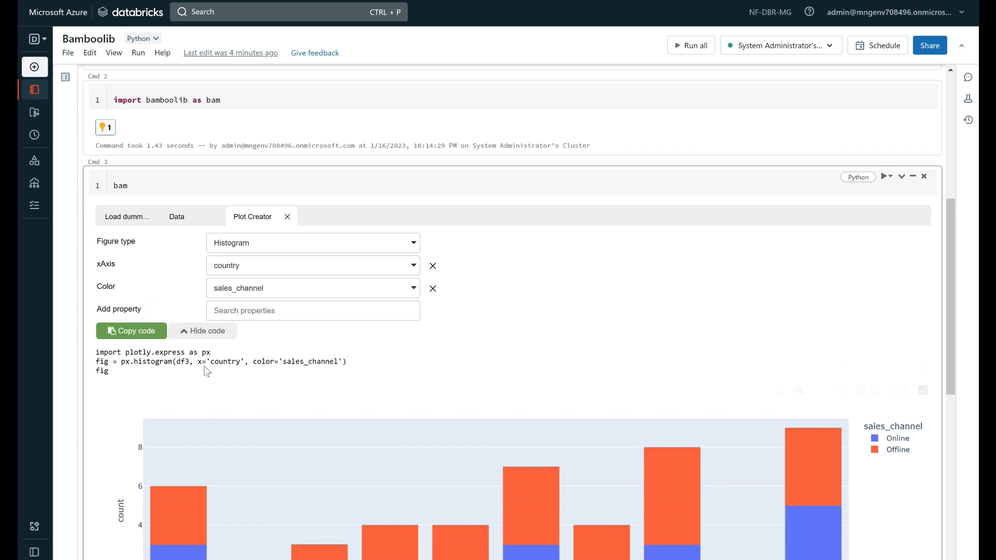
pyautogui.moveTo(241, 362); pyautogui.dragTo(230, 366)
pyautogui.moveTo(335, 363); pyautogui.dragTo(257, 362)
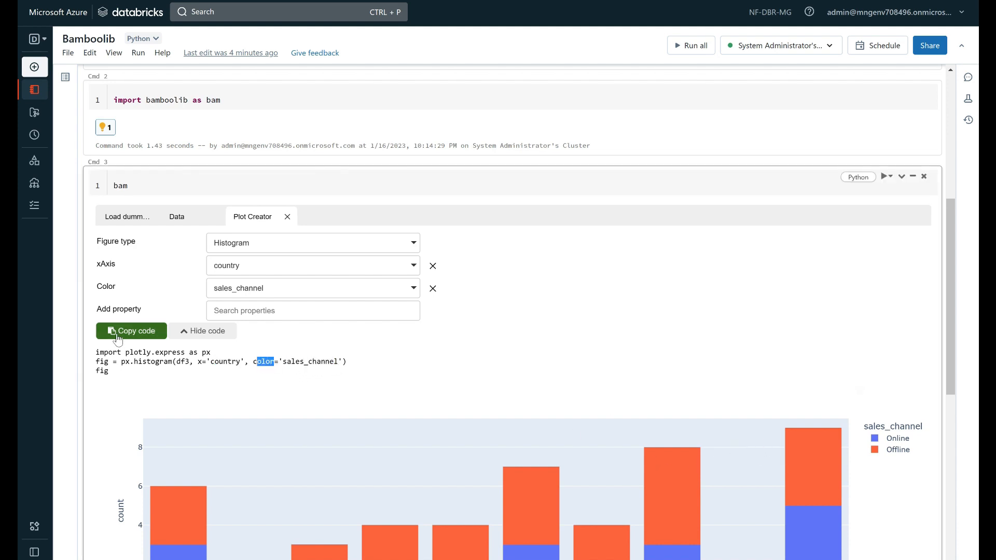
pyautogui.click(288, 217)
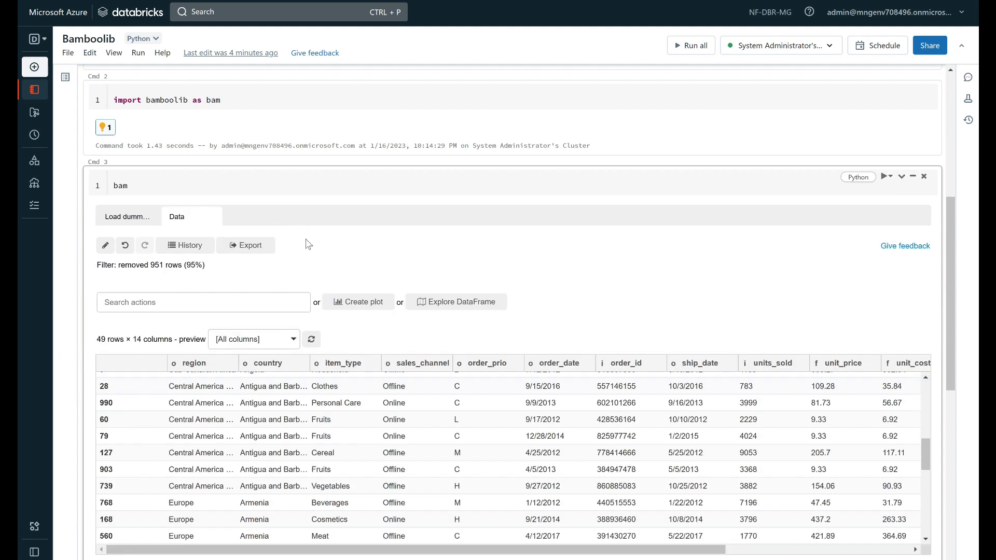
# Explore the filtered DataFrame and examine the unique and missing values per column in its Glimpse
pyautogui.scroll(-3, 373, 306)
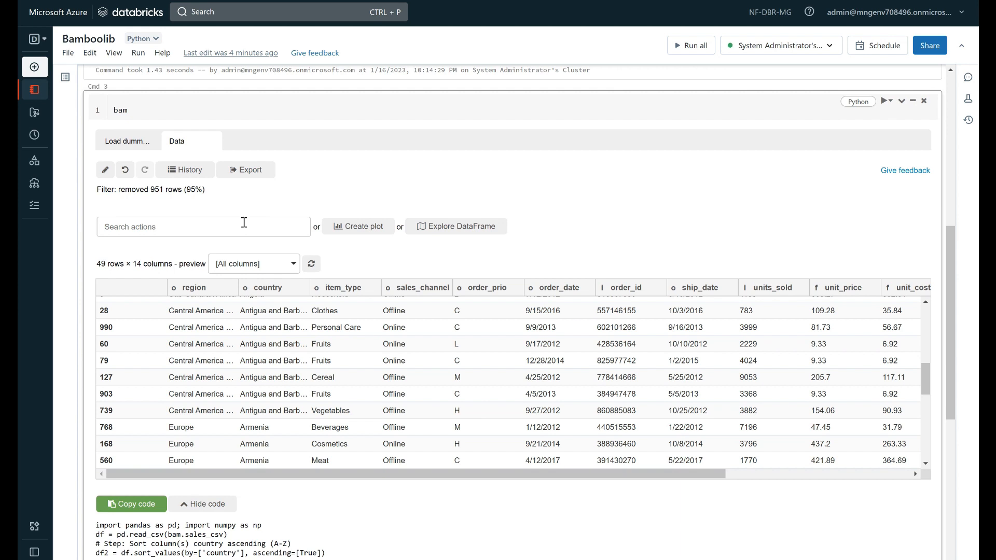
pyautogui.click(443, 227)
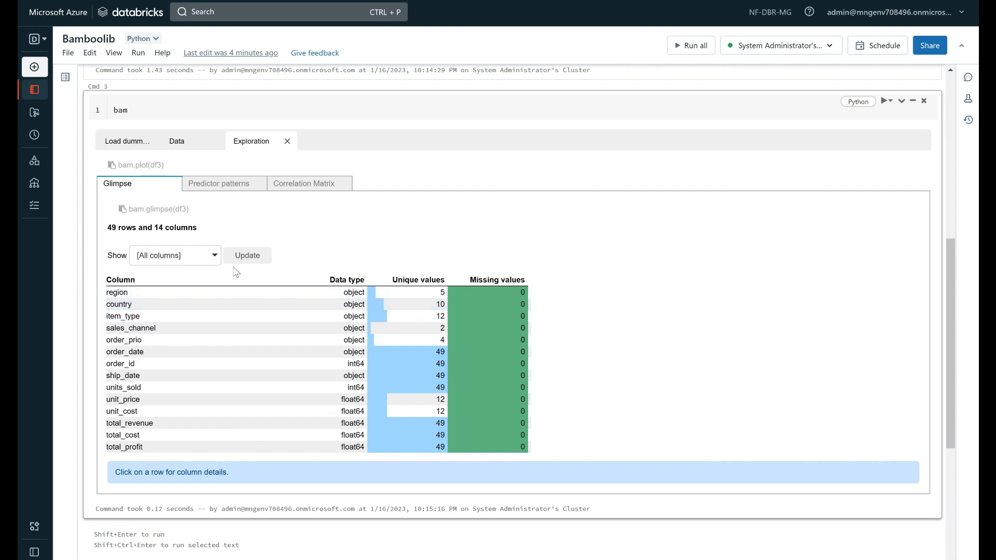
pyautogui.moveTo(441, 294)
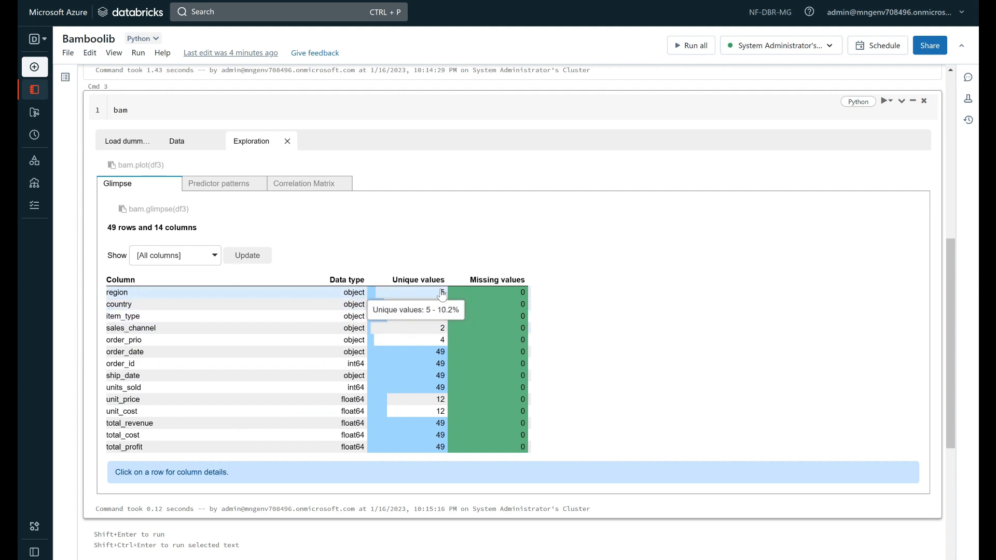
pyautogui.moveTo(506, 297)
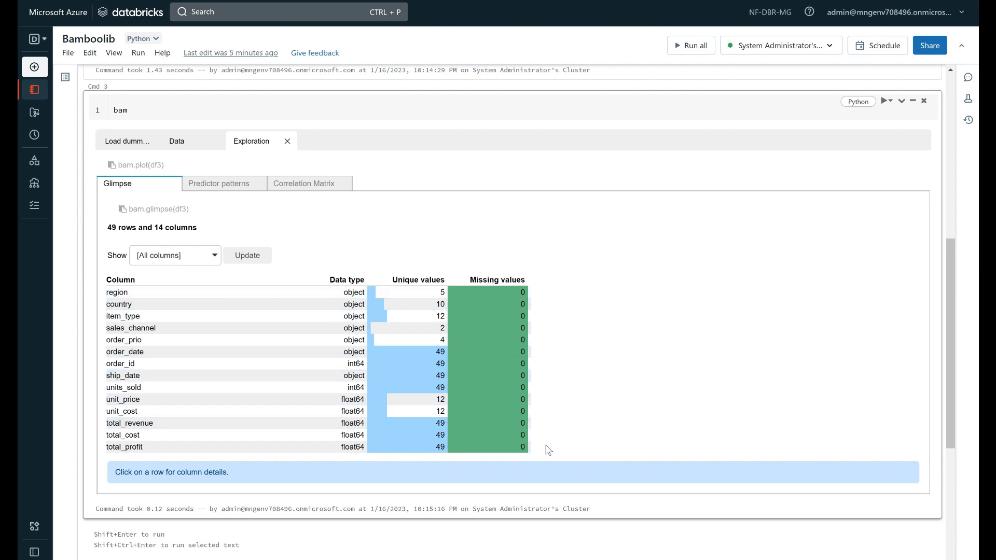
pyautogui.click(210, 255)
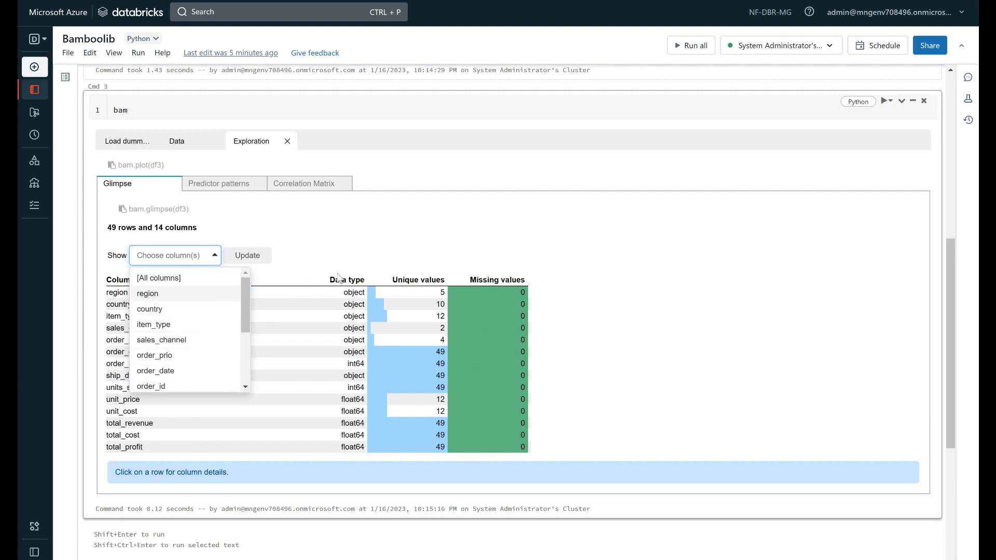
pyautogui.click(350, 252)
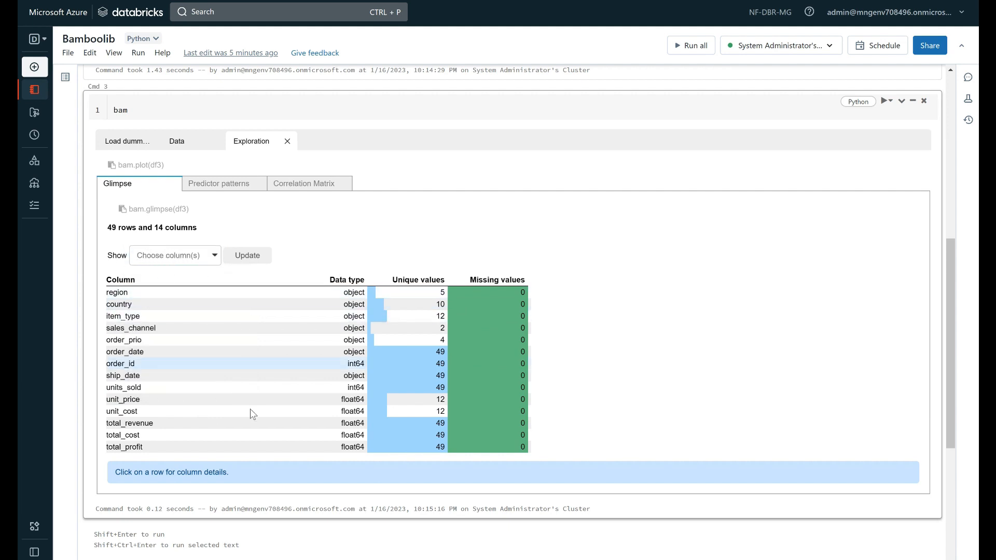
# Run the predictor patterns analysis on the region column only
pyautogui.click(210, 189)
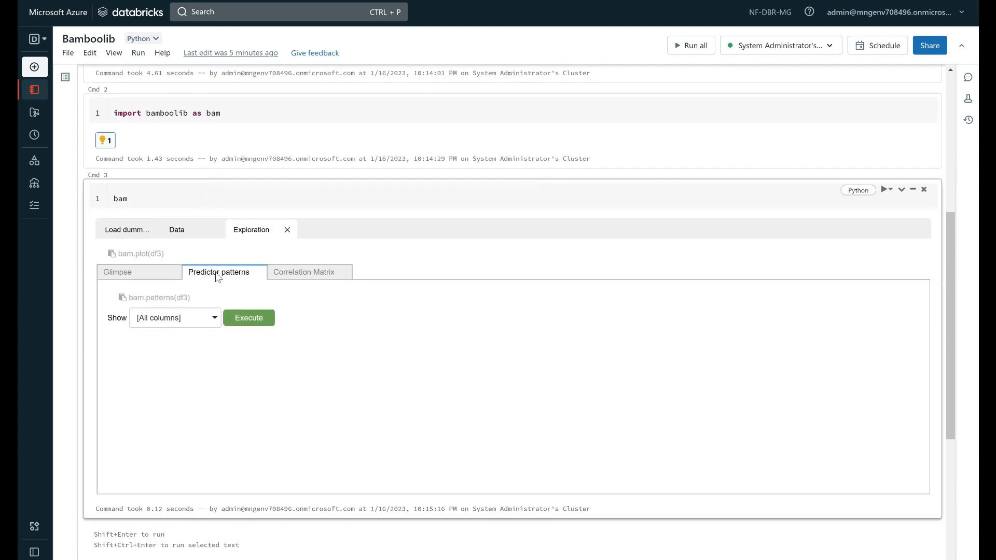
pyautogui.click(200, 317)
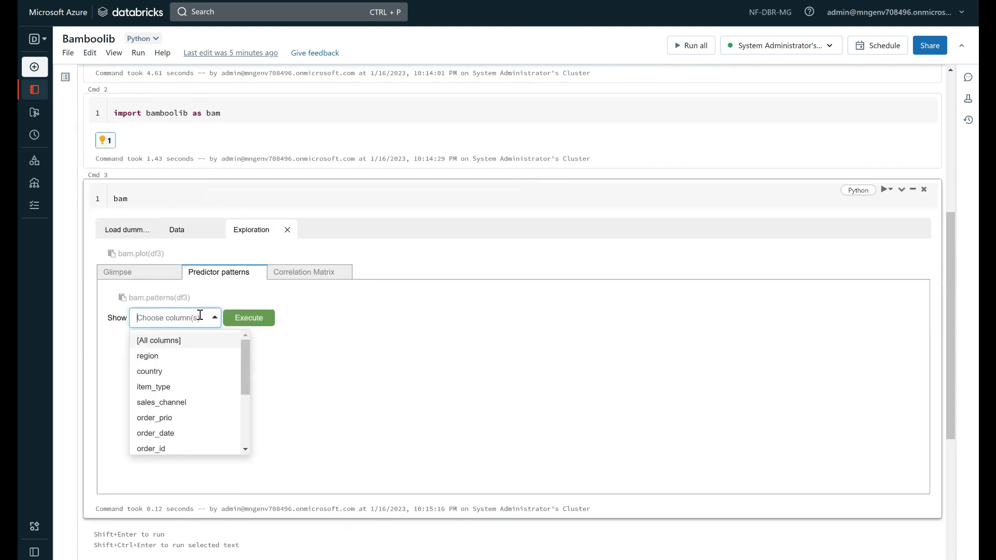
pyautogui.click(168, 360)
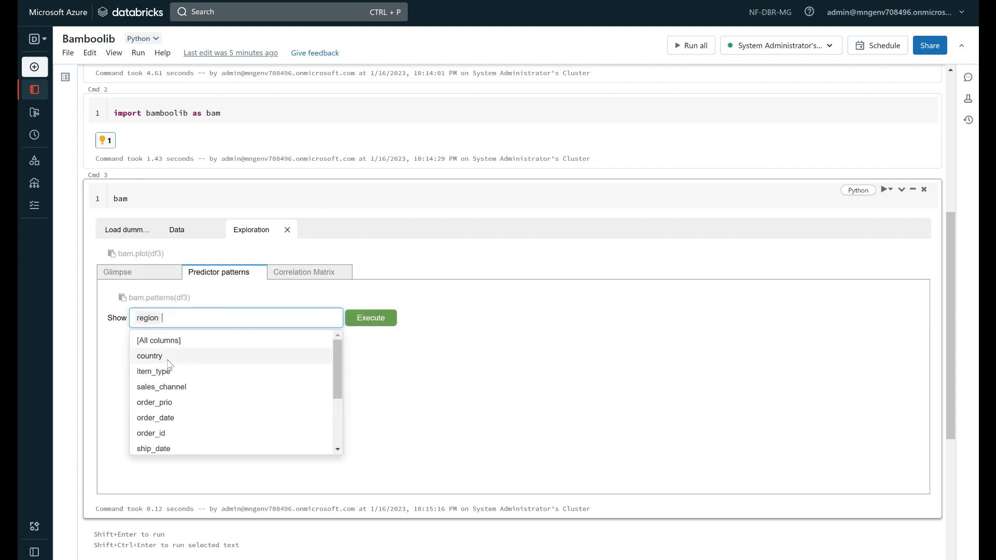
pyautogui.click(382, 321)
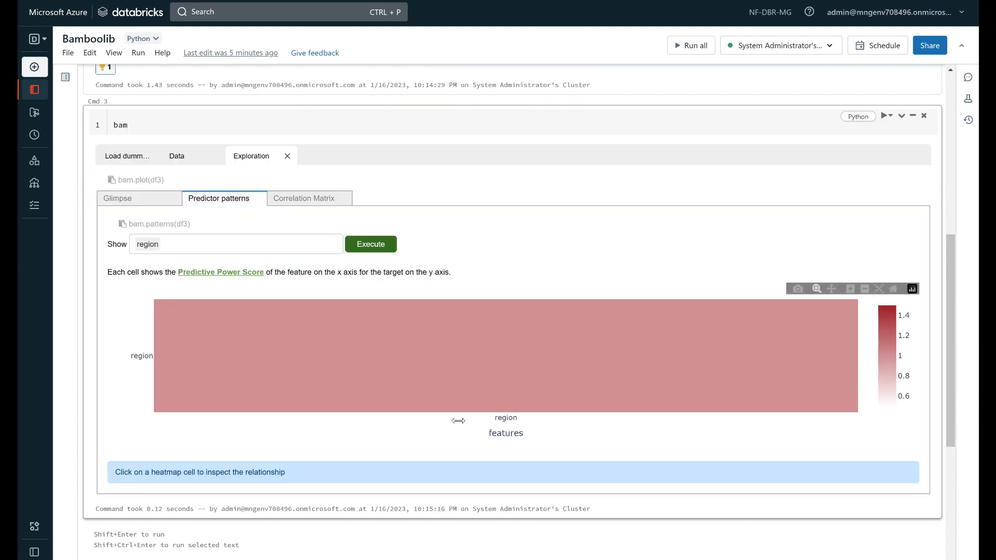
pyautogui.scroll(2, 363, 373)
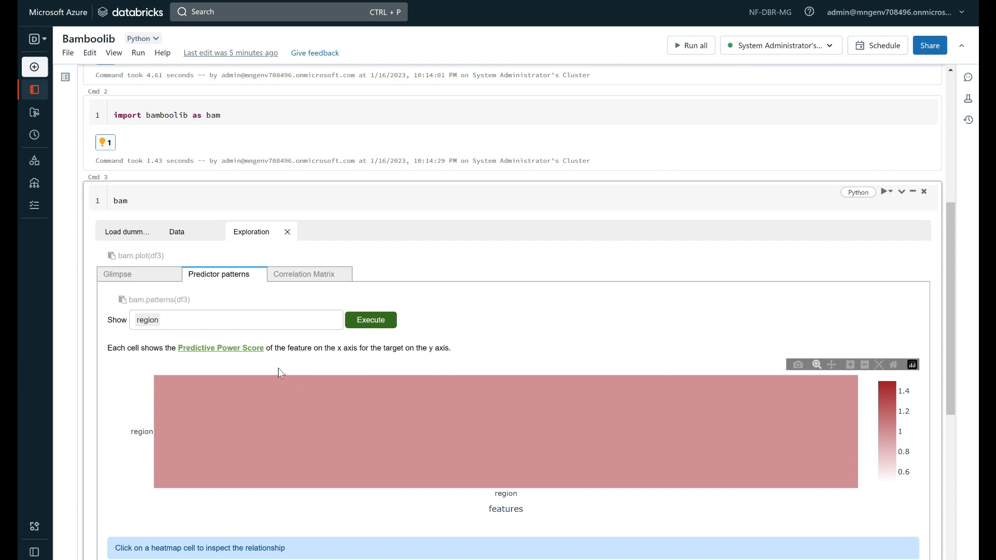
# Add the country column alongside region and rerun the predictor patterns analysis
pyautogui.click(300, 321)
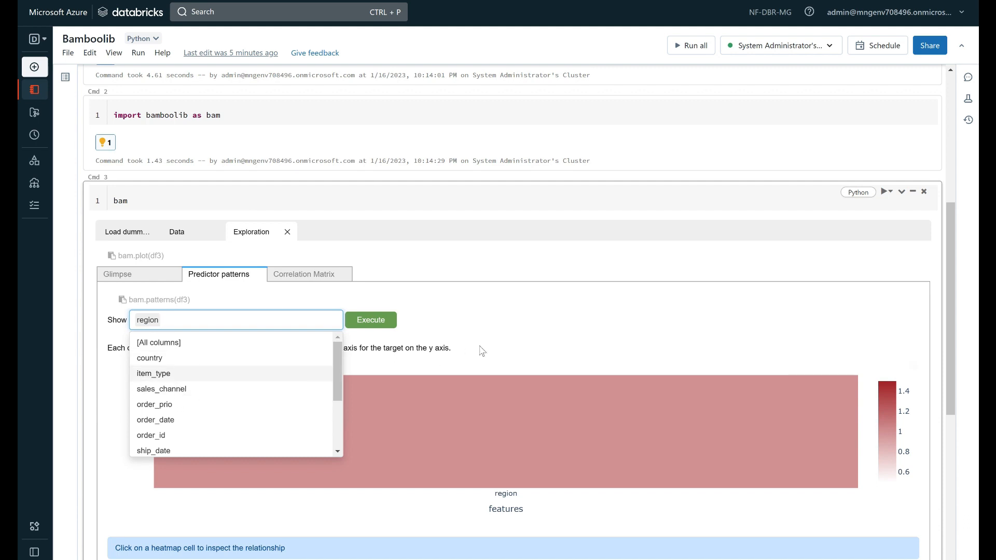
pyautogui.click(533, 324)
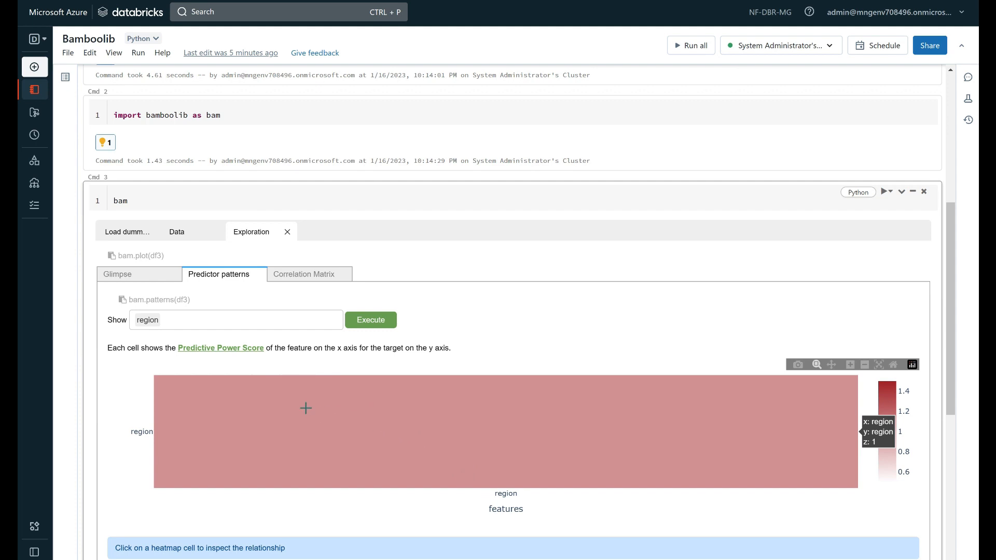
pyautogui.click(154, 313)
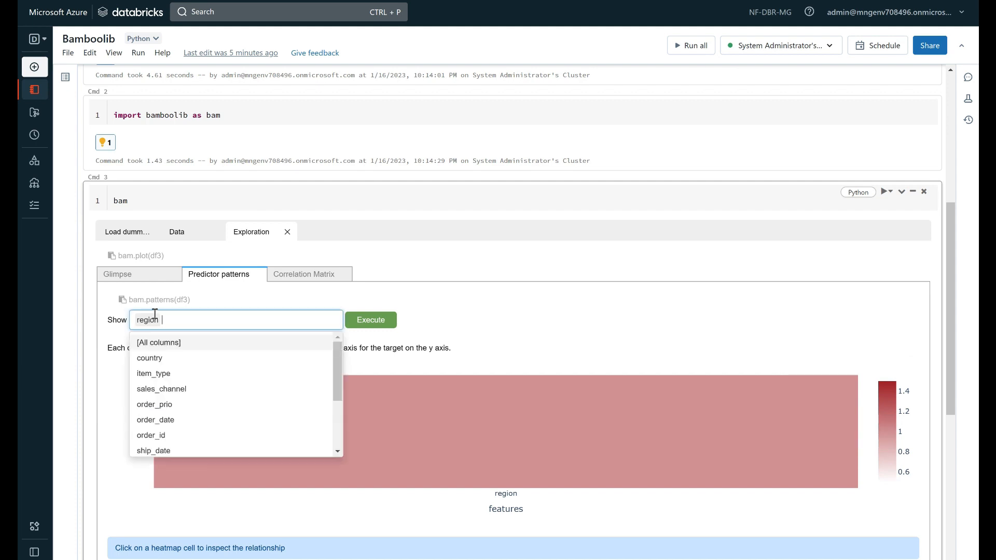
pyautogui.click(182, 358)
pyautogui.click(370, 319)
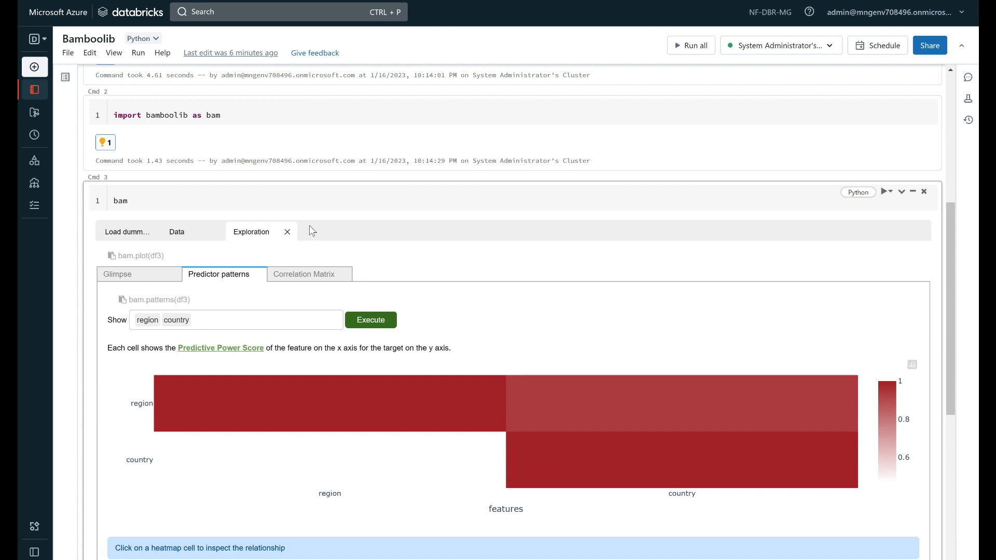
# Examine the Pearson correlation matrix for all columns, briefly revisit the filtered data, and return to the exploration
pyautogui.click(302, 278)
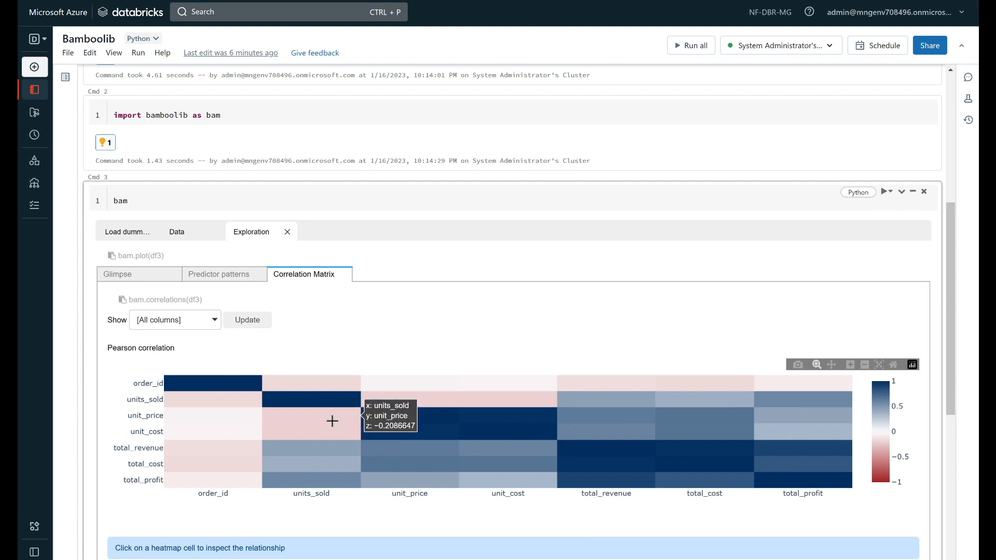
pyautogui.scroll(-3, 332, 421)
pyautogui.scroll(1, 266, 368)
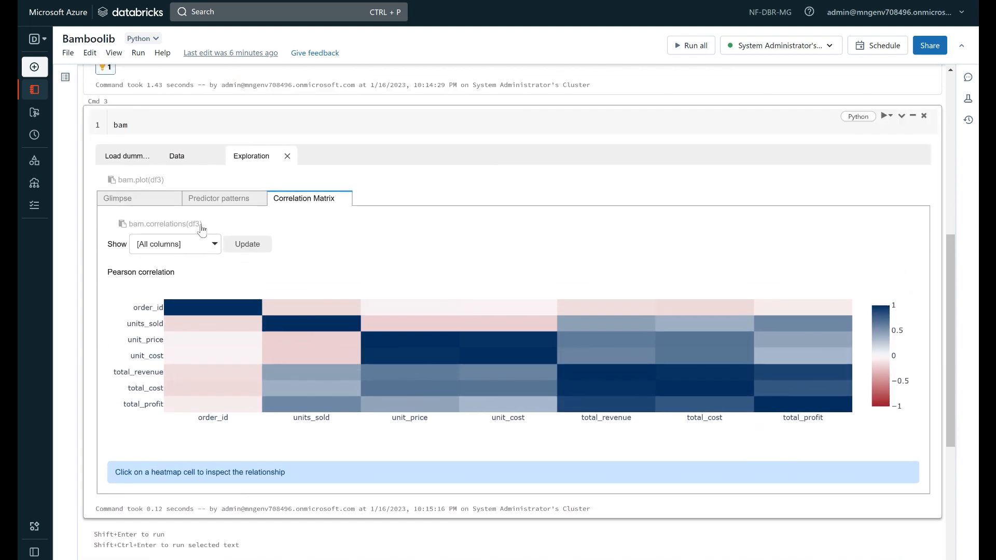
pyautogui.click(201, 161)
pyautogui.scroll(1, 213, 208)
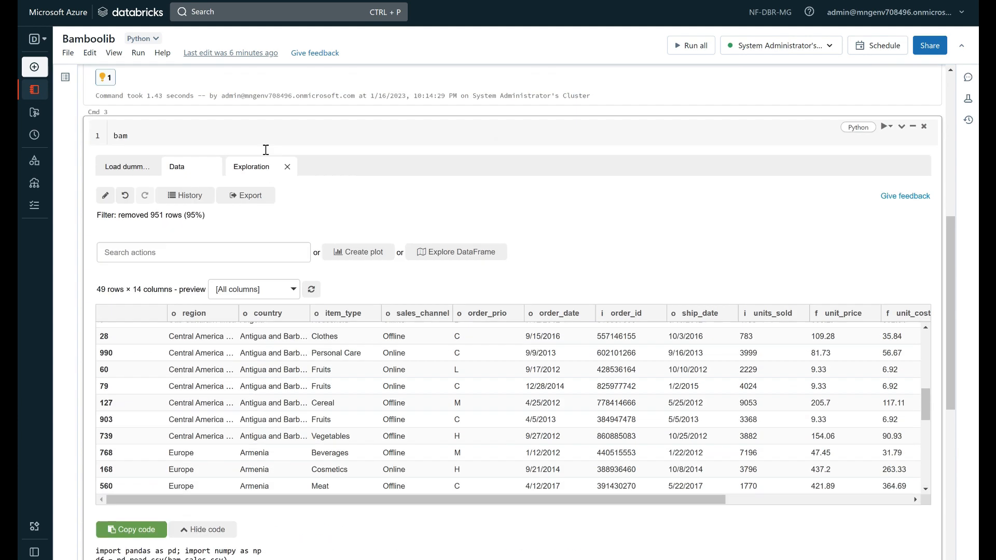
pyautogui.click(265, 198)
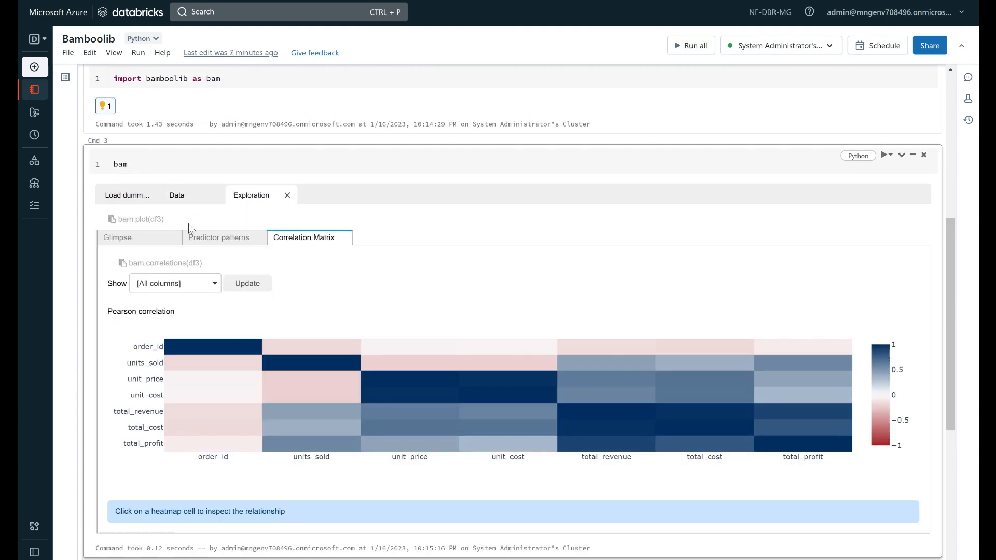
# Open the total_cost column's details from the Glimpse and set its histogram's bin width to 250000
pyautogui.click(146, 238)
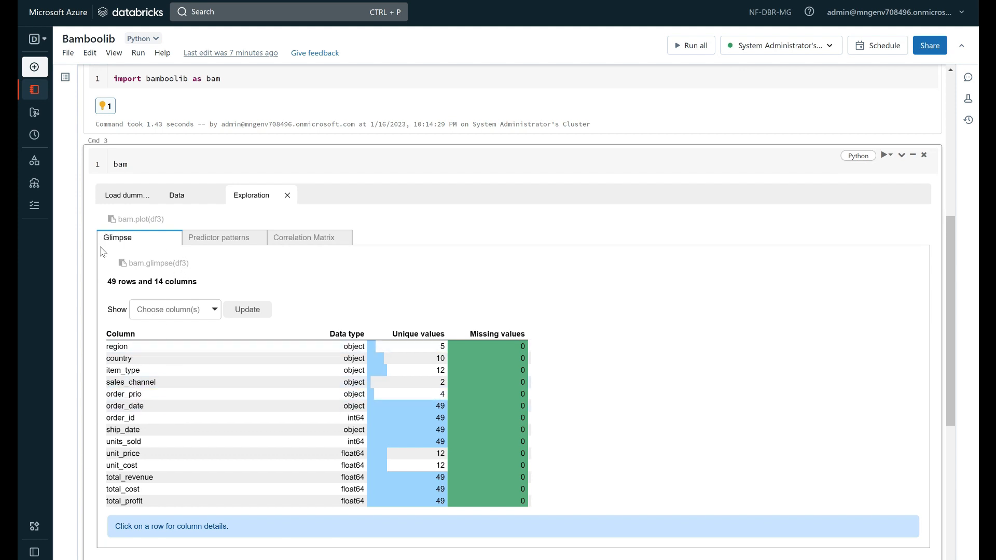
pyautogui.click(136, 490)
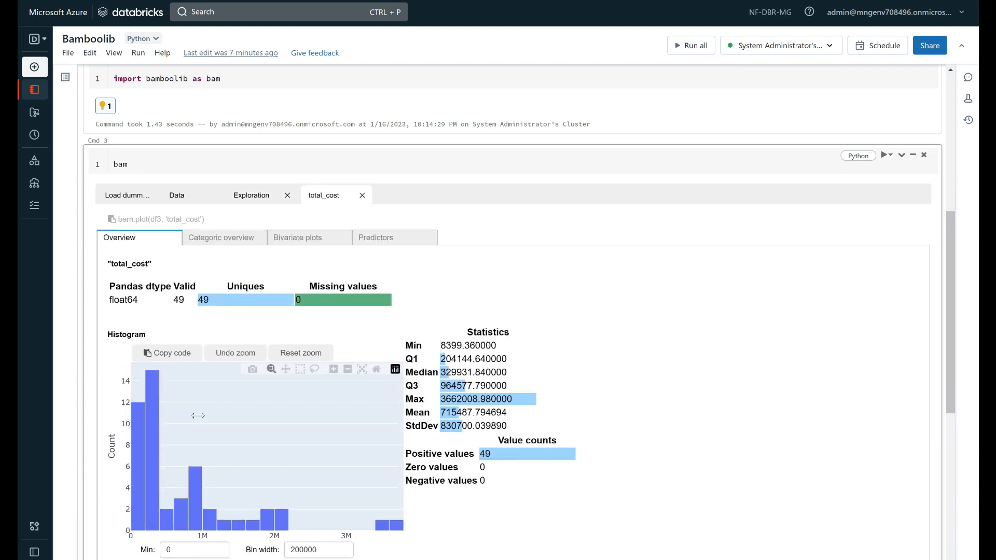
pyautogui.scroll(-2, 181, 293)
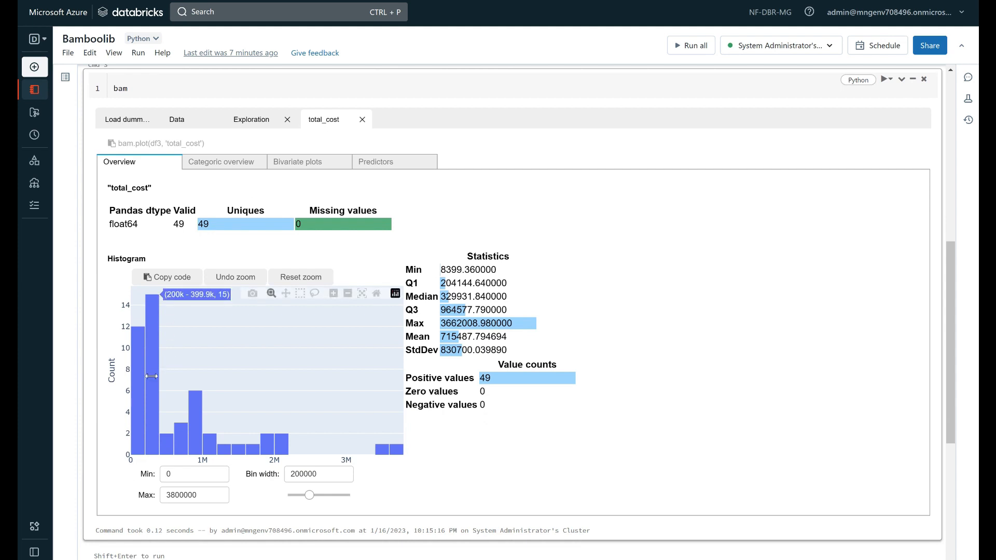
pyautogui.moveTo(309, 495); pyautogui.dragTo(316, 495)
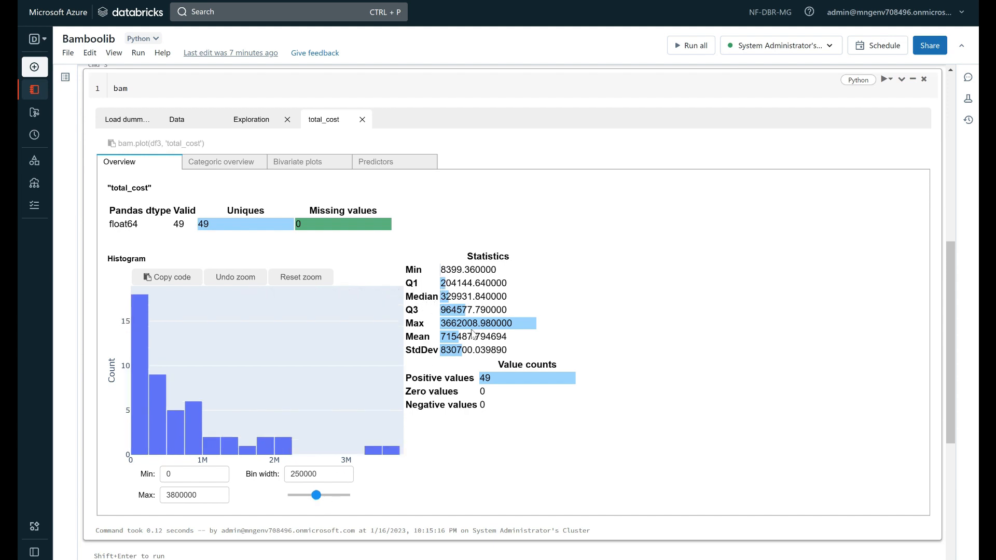
pyautogui.scroll(2, 232, 218)
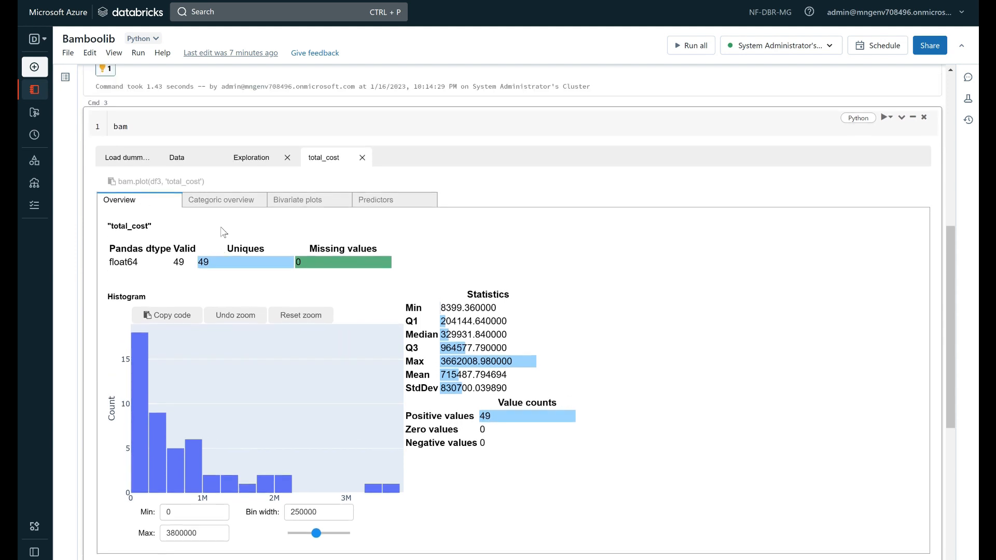
# Review the total_cost column's categoric overview and its bivariate plot against region
pyautogui.click(234, 244)
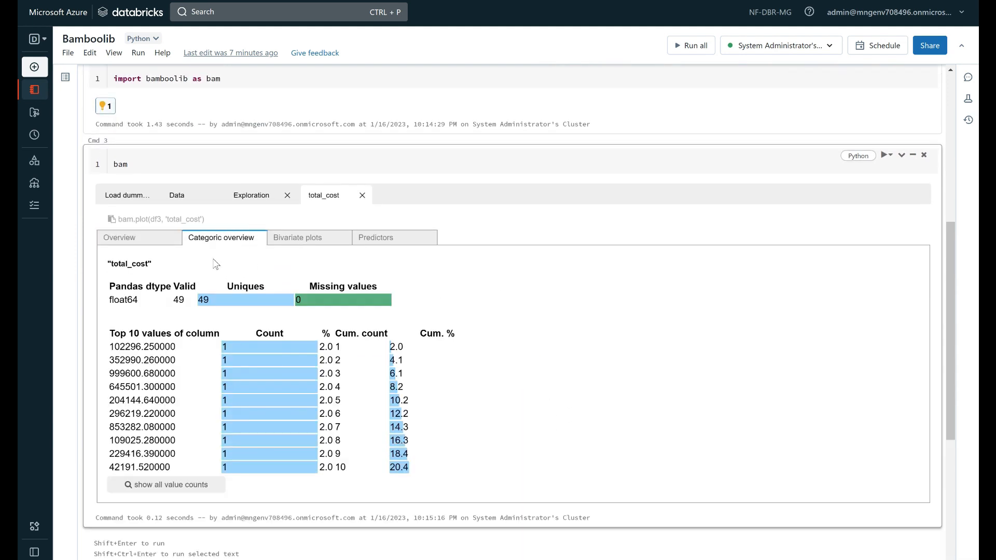
pyautogui.click(315, 237)
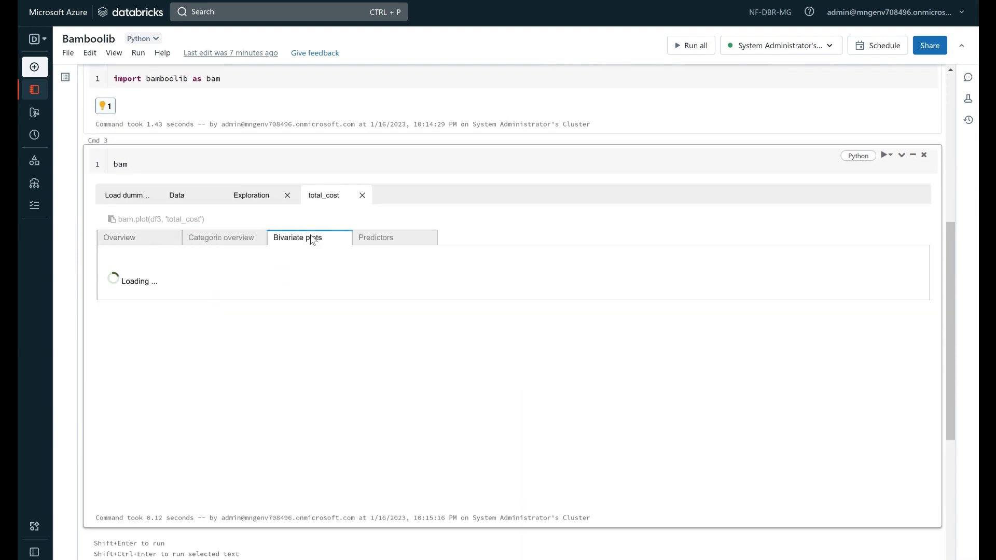
pyautogui.scroll(-5, 320, 260)
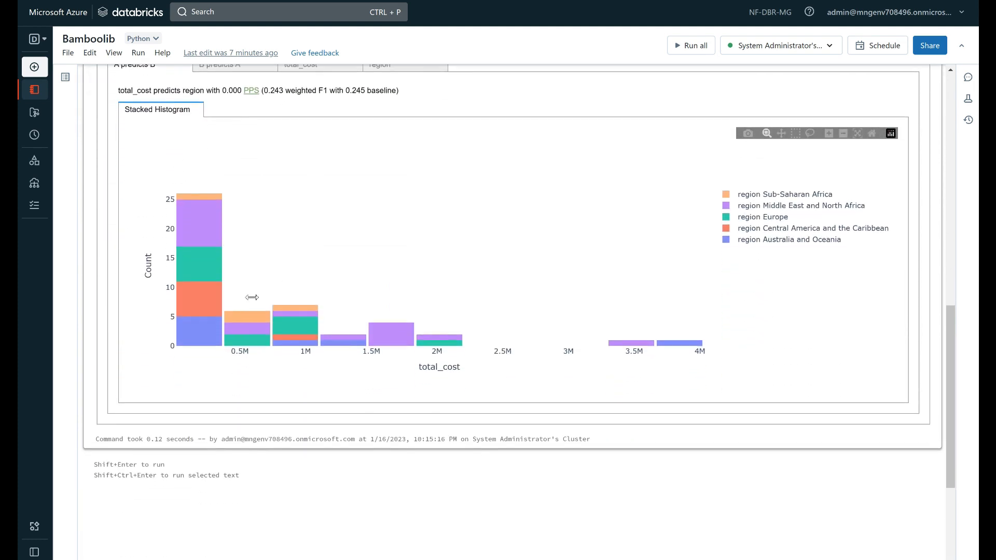
pyautogui.scroll(1, 244, 282)
pyautogui.scroll(2, 177, 294)
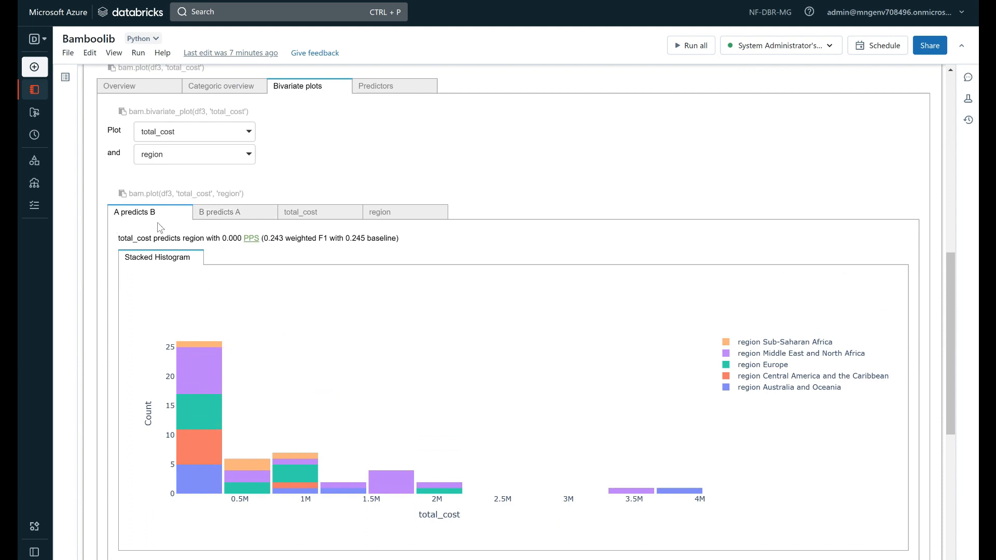
pyautogui.scroll(3, 609, 395)
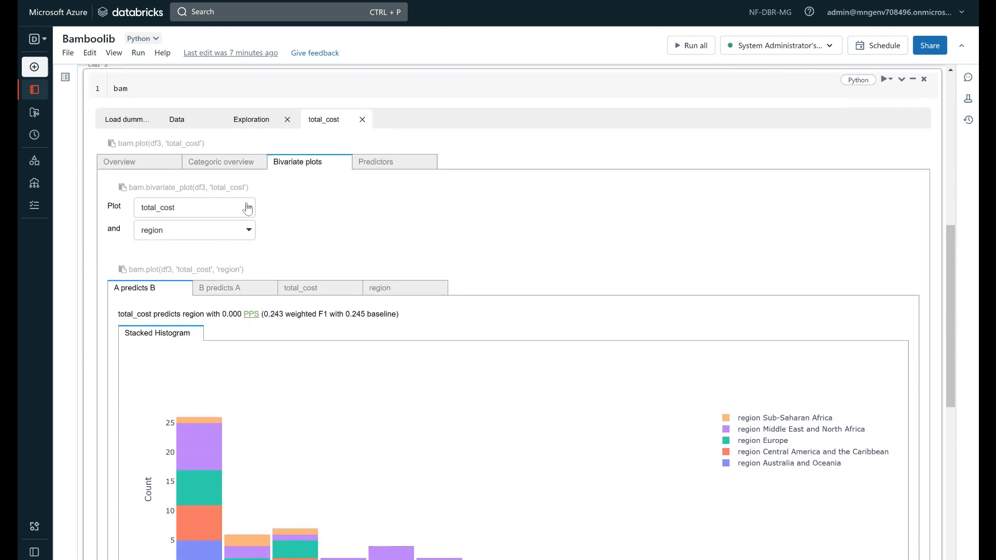
# Open the total_revenue details from total_cost's predictors and examine the density, scatter and predictive power plots
pyautogui.click(427, 164)
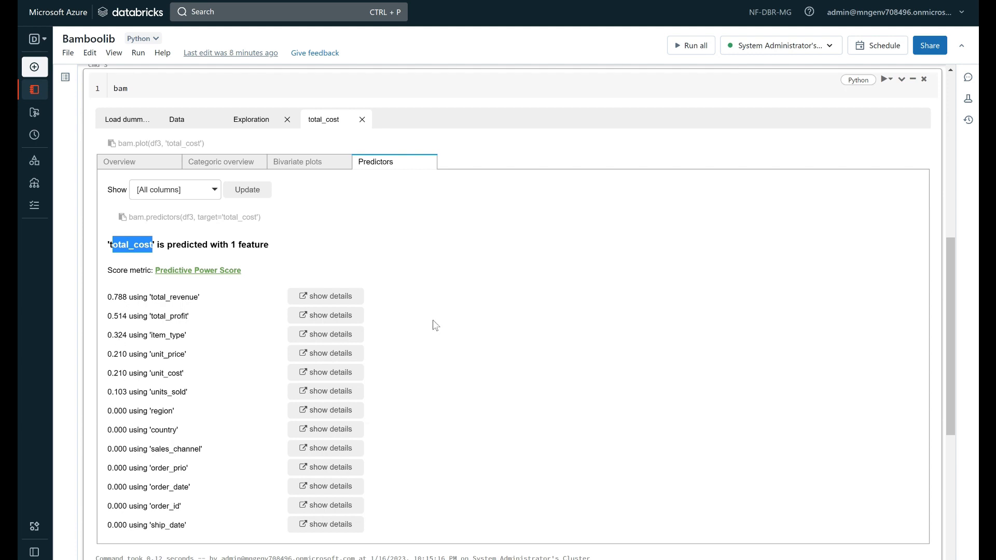
pyautogui.click(336, 296)
pyautogui.scroll(-2, 233, 322)
pyautogui.scroll(2, 215, 327)
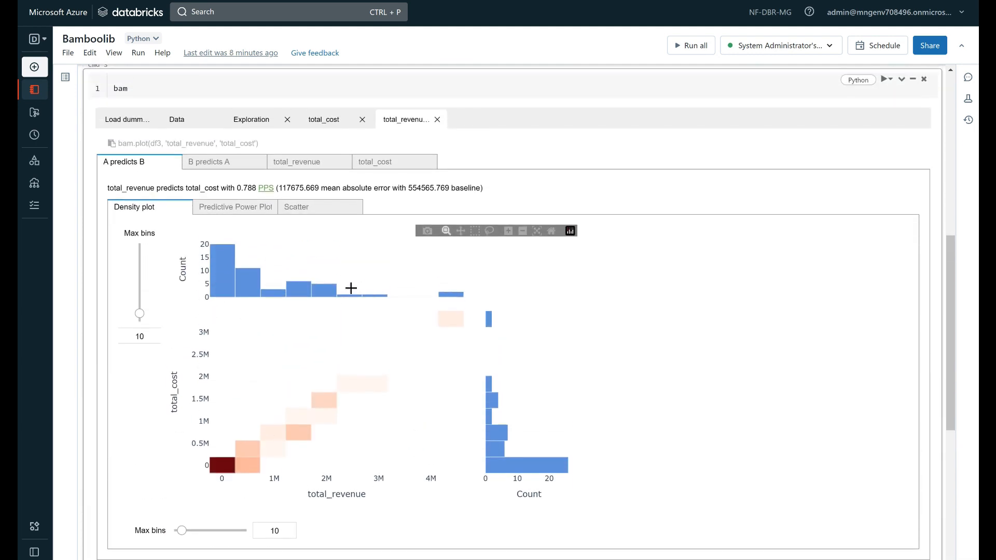
pyautogui.click(247, 208)
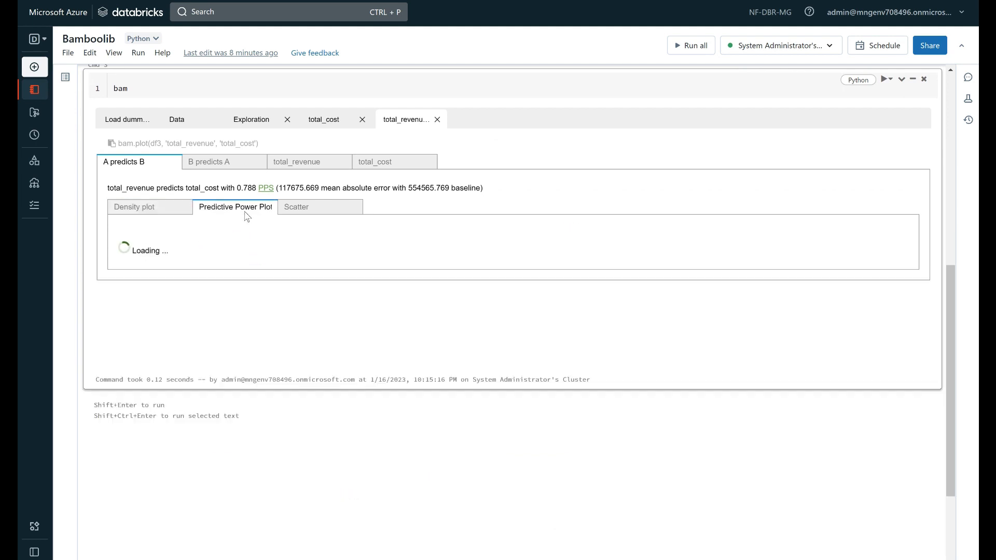
pyautogui.click(316, 208)
pyautogui.click(235, 207)
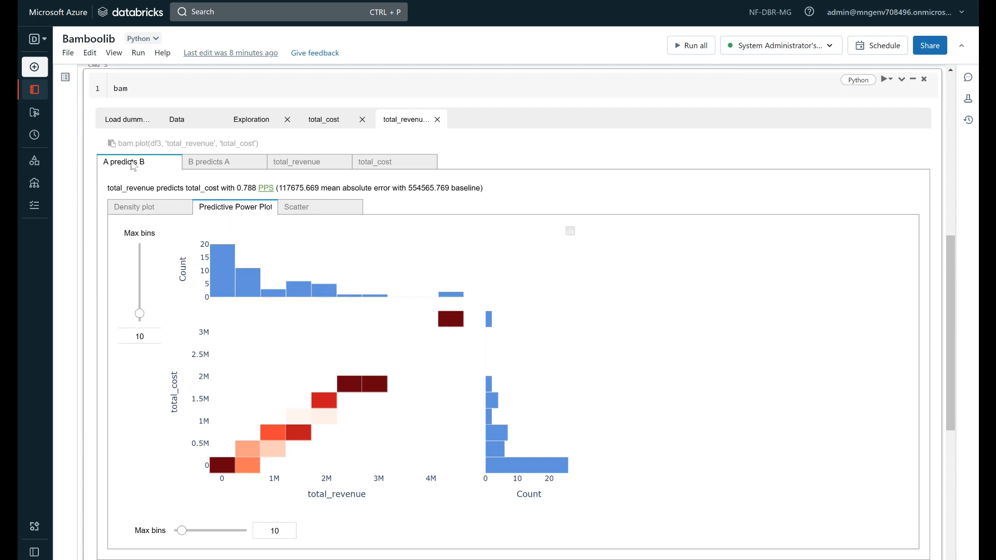
# Close the total_revenue, total_cost and Exploration views to return to the filtered data
pyautogui.scroll(1, 149, 139)
pyautogui.scroll(3, 149, 138)
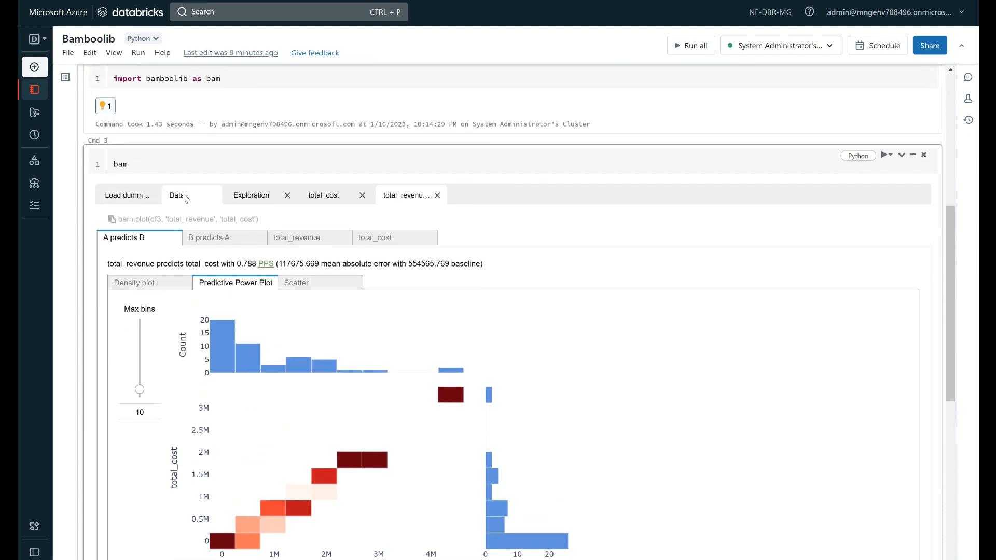
pyautogui.click(437, 195)
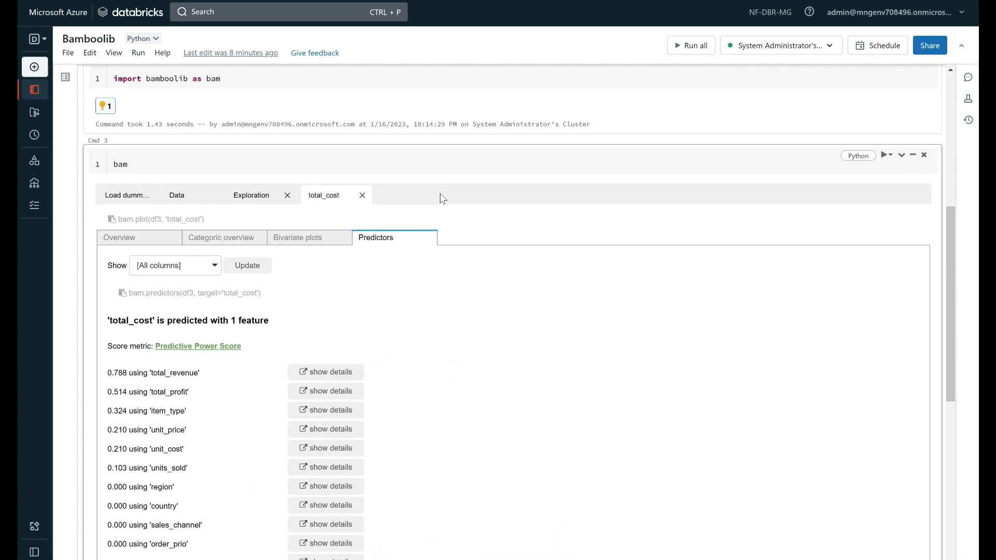
pyautogui.click(362, 200)
pyautogui.click(288, 195)
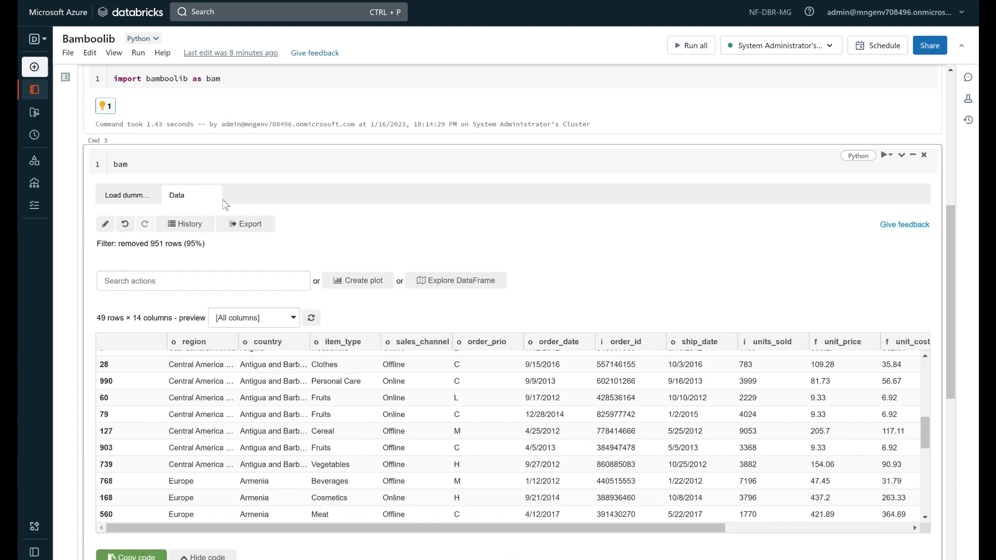
# Review the generated pandas code for the country sort and filter below the data preview
pyautogui.scroll(-2, 347, 234)
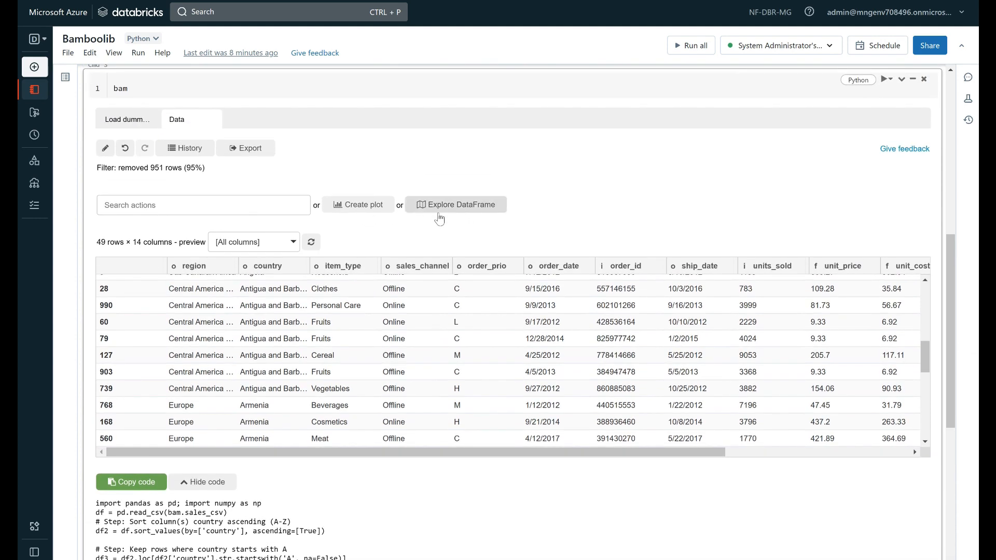
pyautogui.scroll(-3, 260, 458)
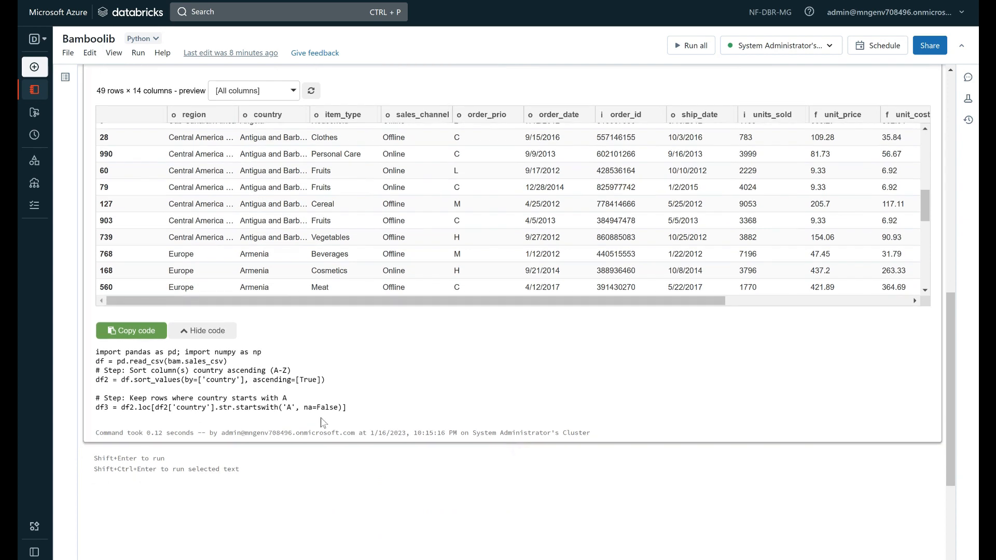
pyautogui.moveTo(347, 408); pyautogui.dragTo(157, 363)
pyautogui.scroll(5, 471, 332)
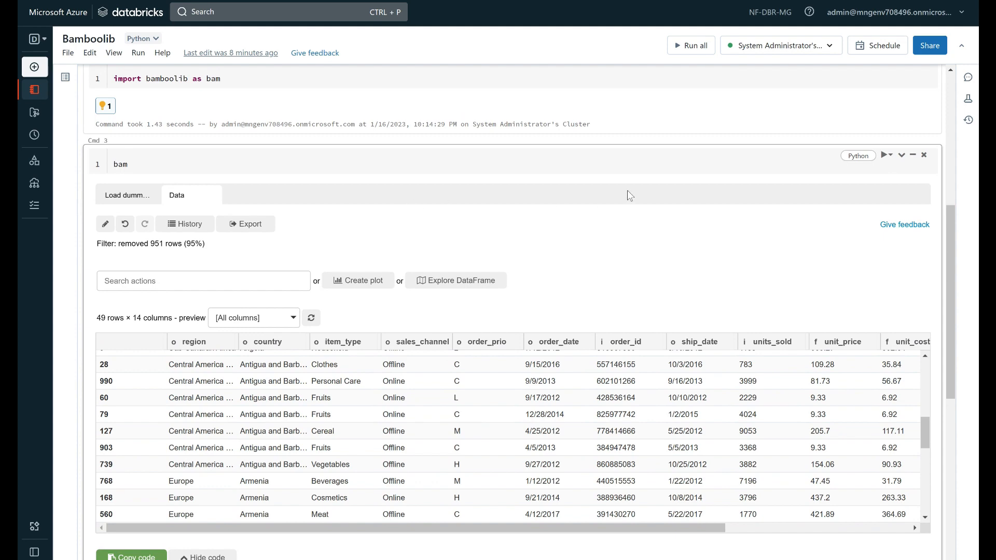
# Open the "Not found what you're looking for?" entry at the end of the list of available actions
pyautogui.click(904, 228)
pyautogui.scroll(-3, 227, 236)
pyautogui.click(245, 209)
pyautogui.moveTo(304, 234); pyautogui.dragTo(305, 329)
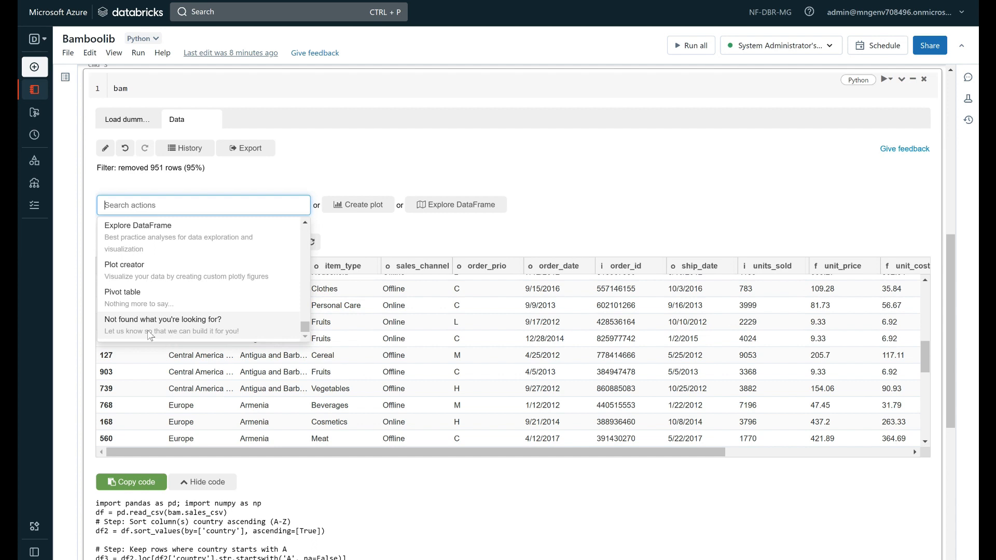
pyautogui.click(165, 326)
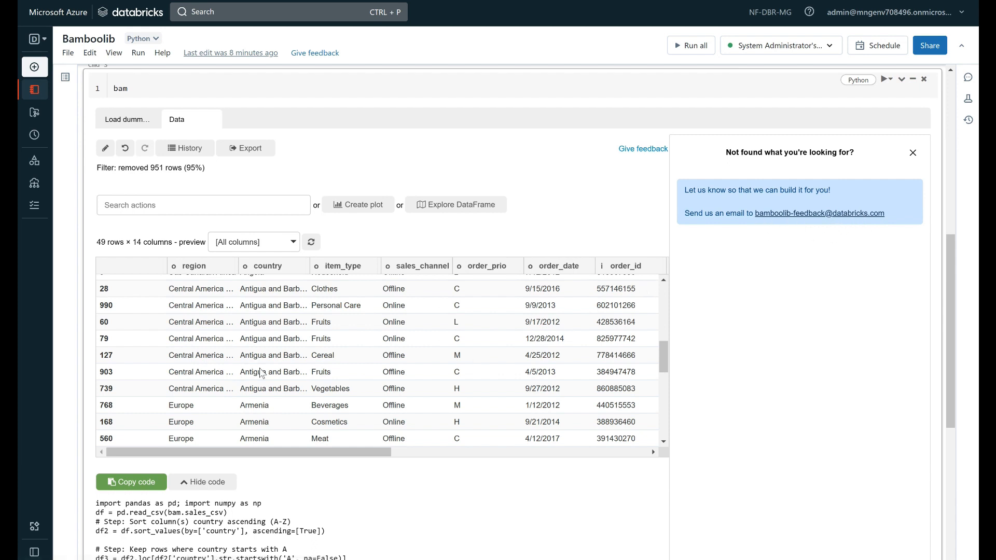
# Look over the whole notebook, from the bamboolib install cell to the data preview and generated code
pyautogui.scroll(-1, 261, 372)
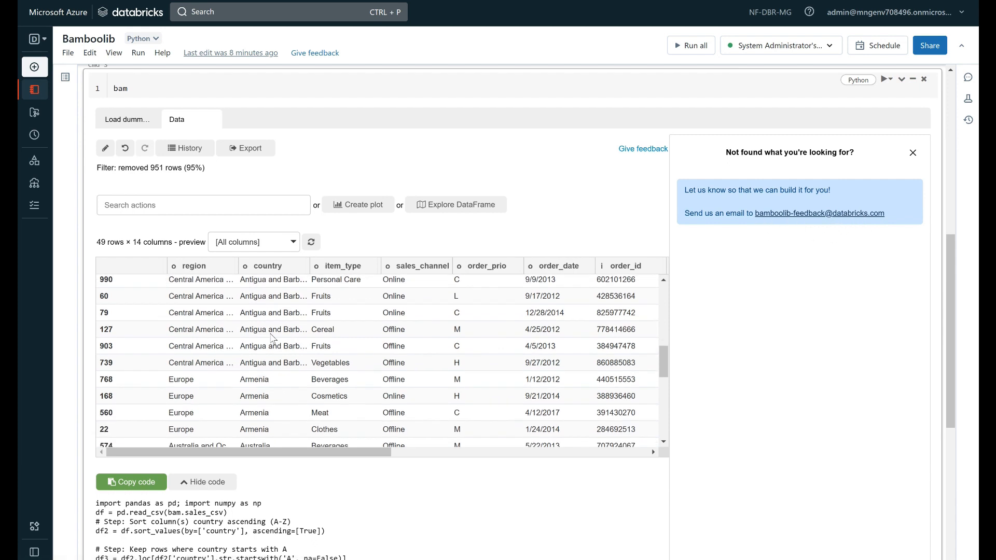
pyautogui.scroll(-6, 305, 259)
pyautogui.scroll(7, 305, 254)
pyautogui.scroll(1, 361, 426)
pyautogui.scroll(8, 372, 442)
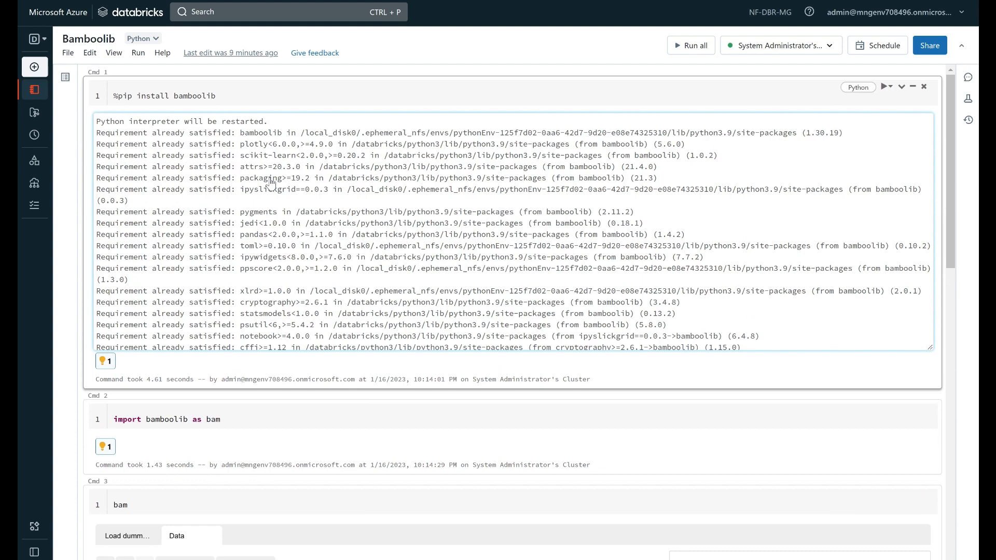
pyautogui.scroll(-6, 270, 183)
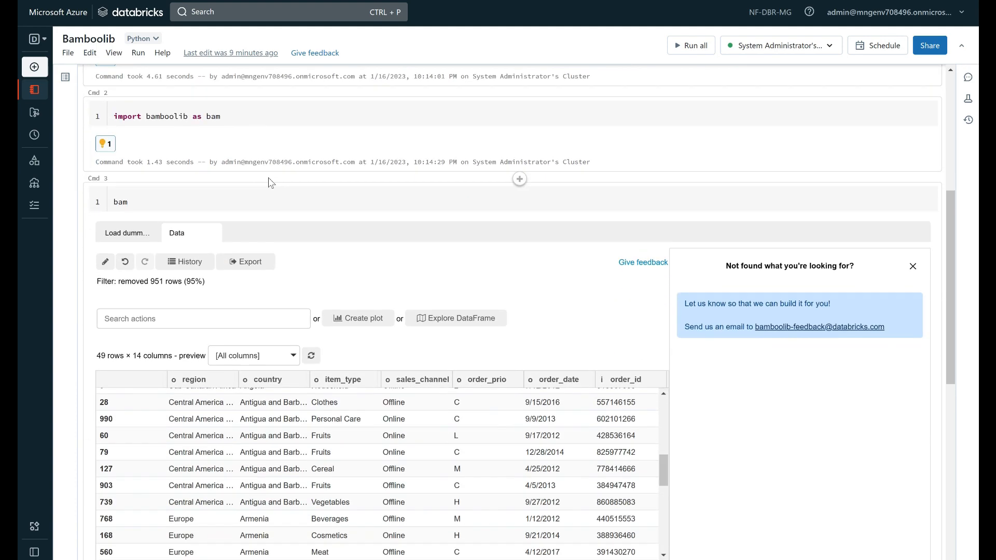
pyautogui.scroll(-5, 271, 183)
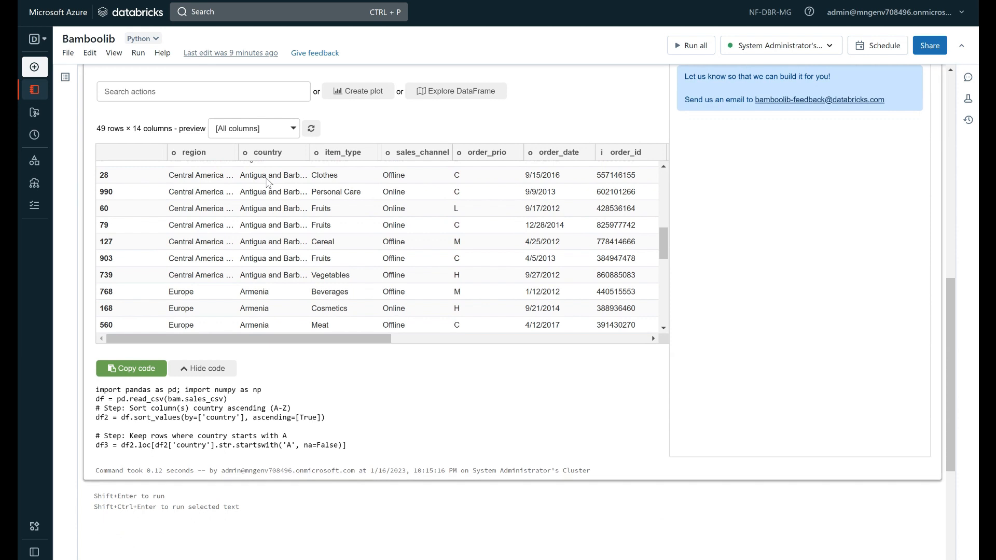
pyautogui.scroll(1, 461, 134)
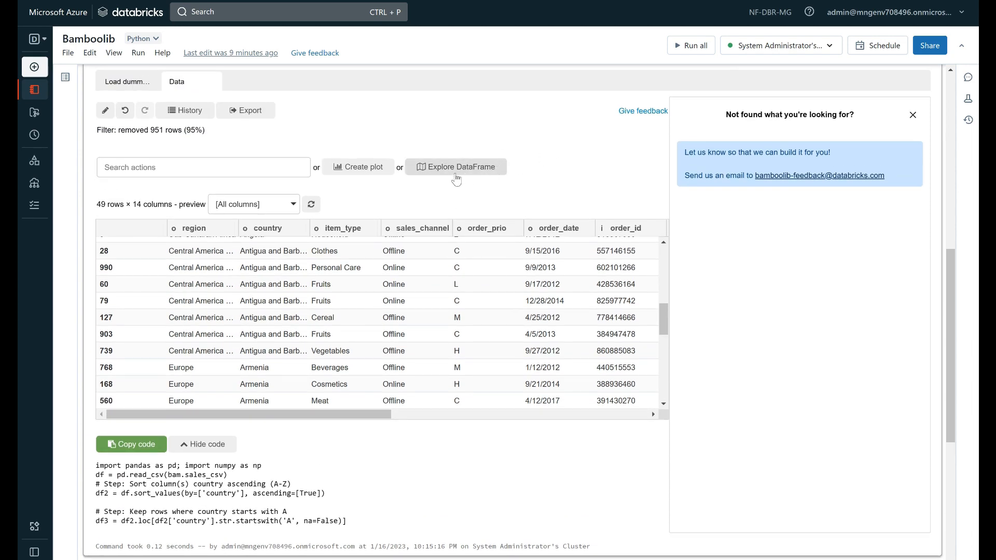